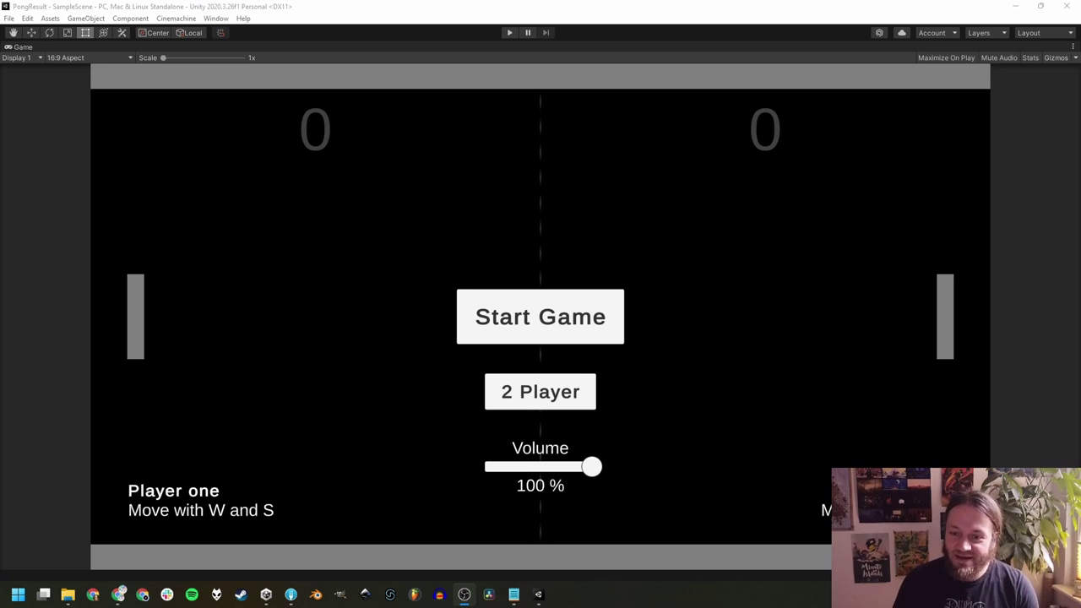
Step: Run the Pong game and lower its Volume slider from 100% to 55%
click(510, 34)
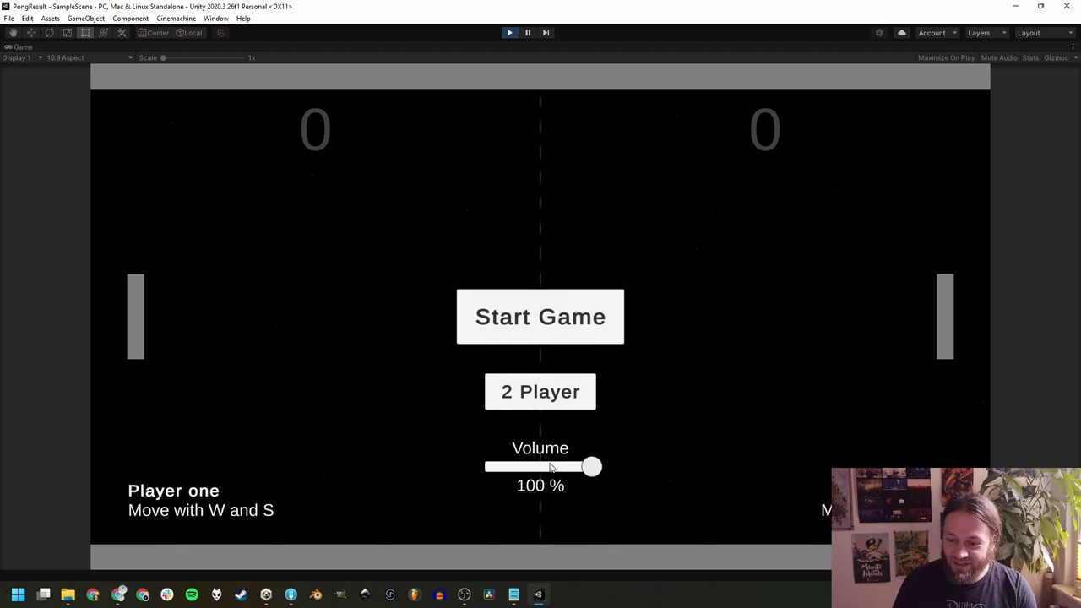
drag(590, 475, 544, 469)
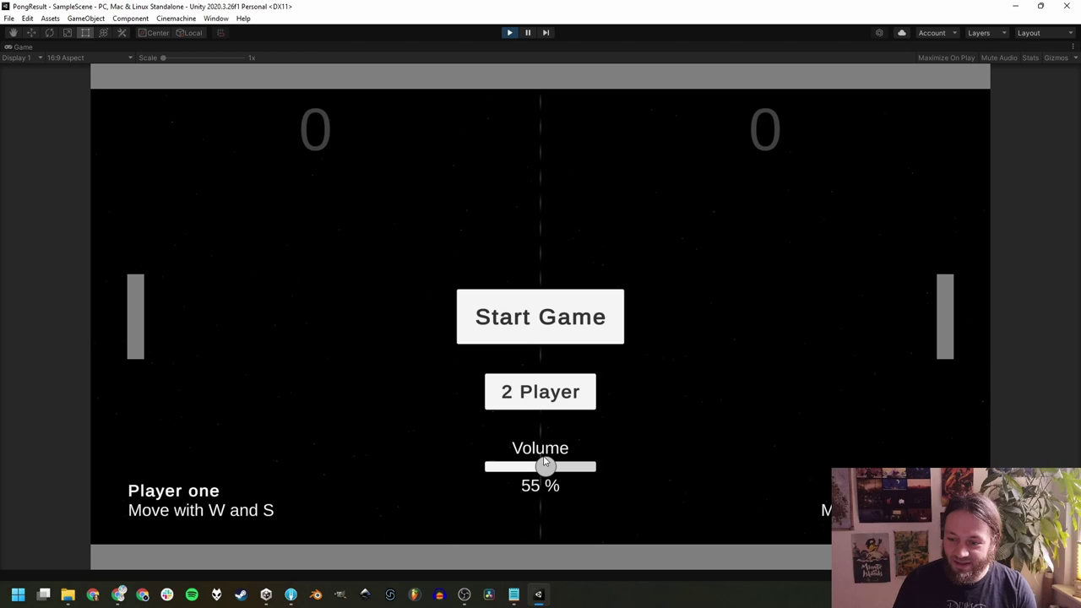
Step: Play a Pong match to Player 1's 4–2 win, then switch the opponent from 2 Player to AI
click(547, 317)
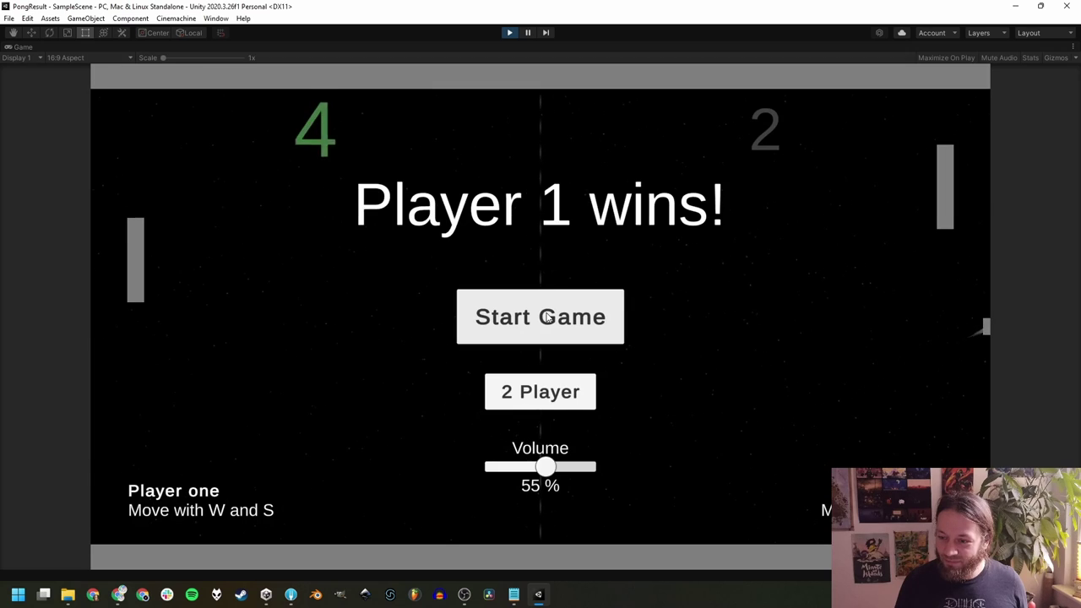
click(554, 398)
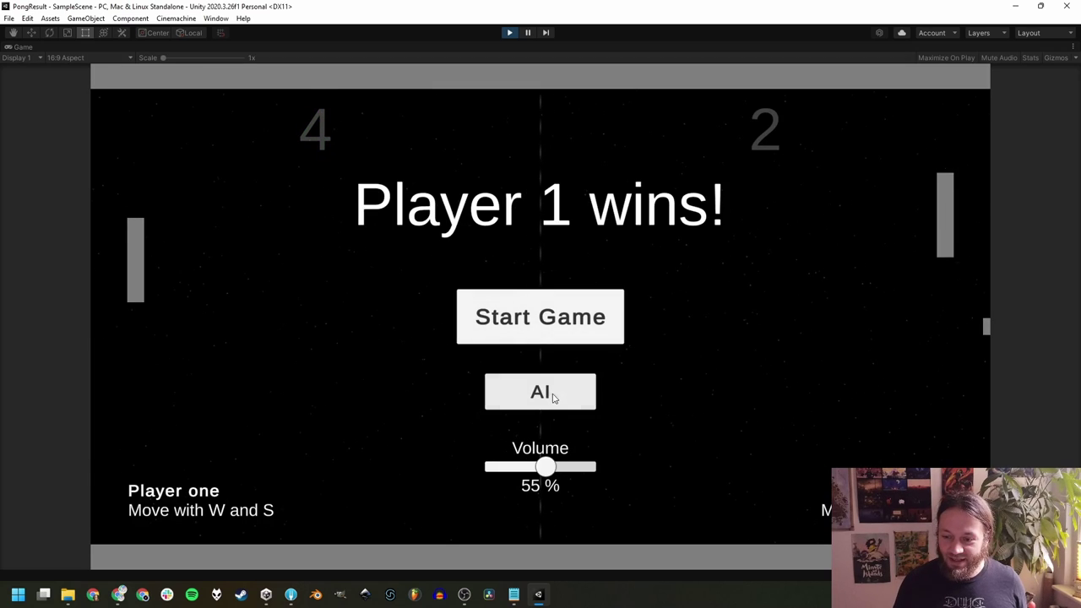
Step: Play a match against the AI with the W/S paddle, then exit Play mode to the start menu
click(549, 326)
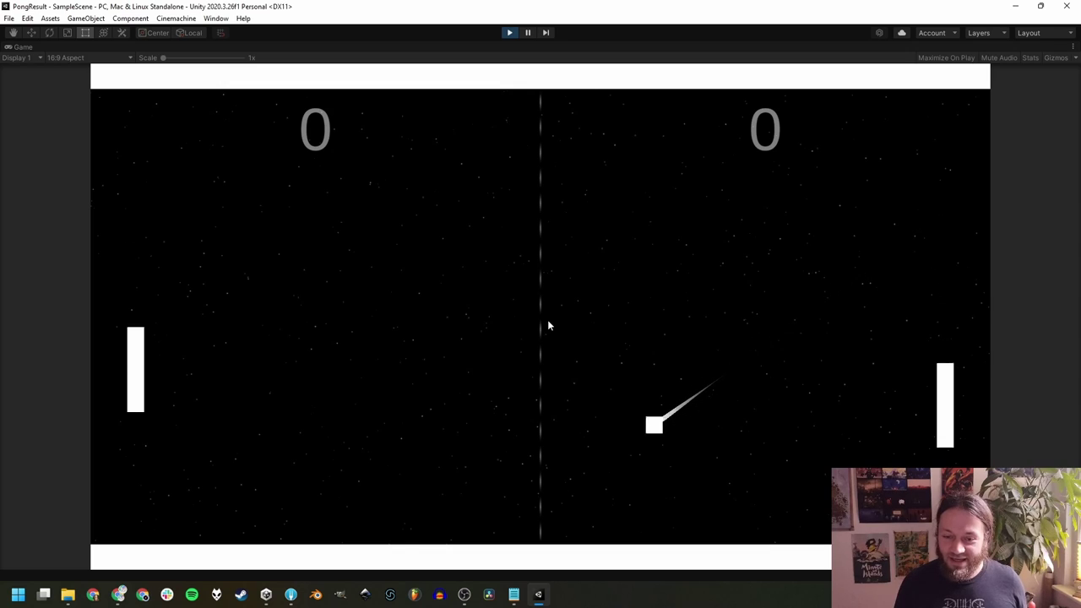
key(s)
key(w)
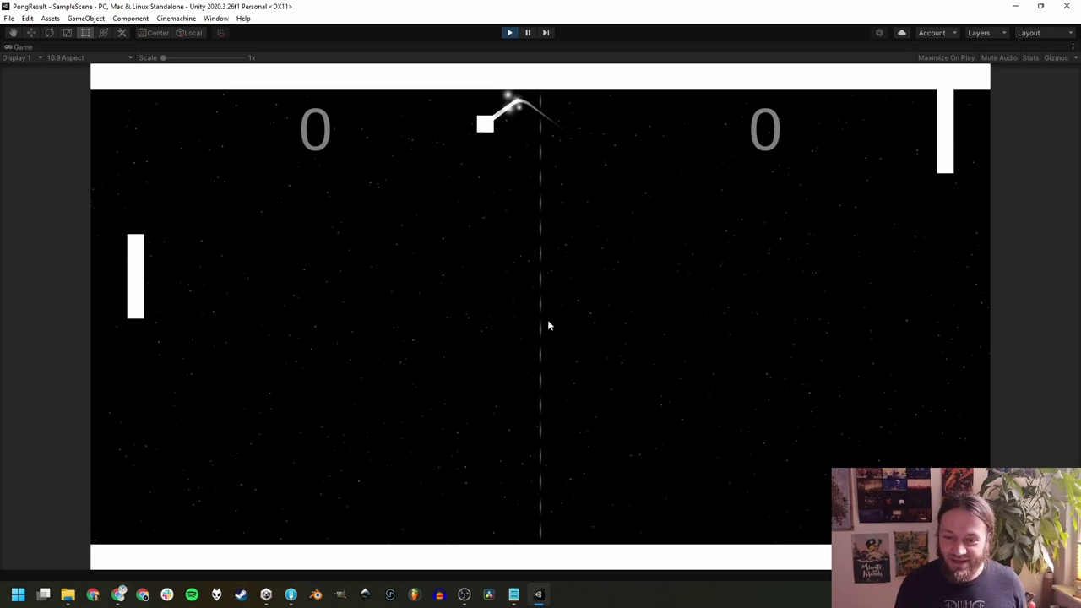
key(s)
key(w)
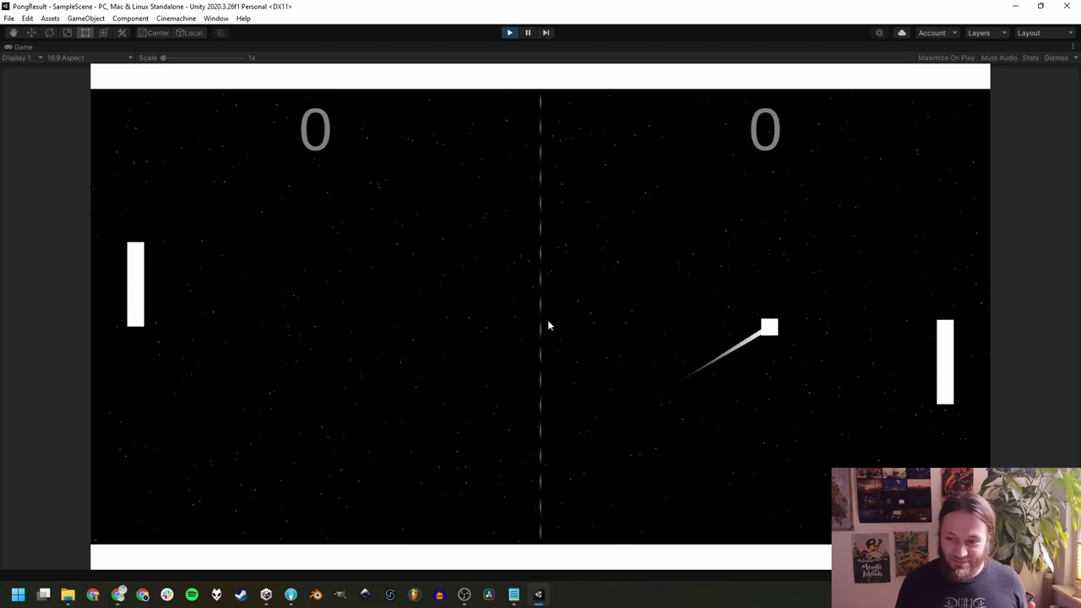
key(w)
key(w)
key(s)
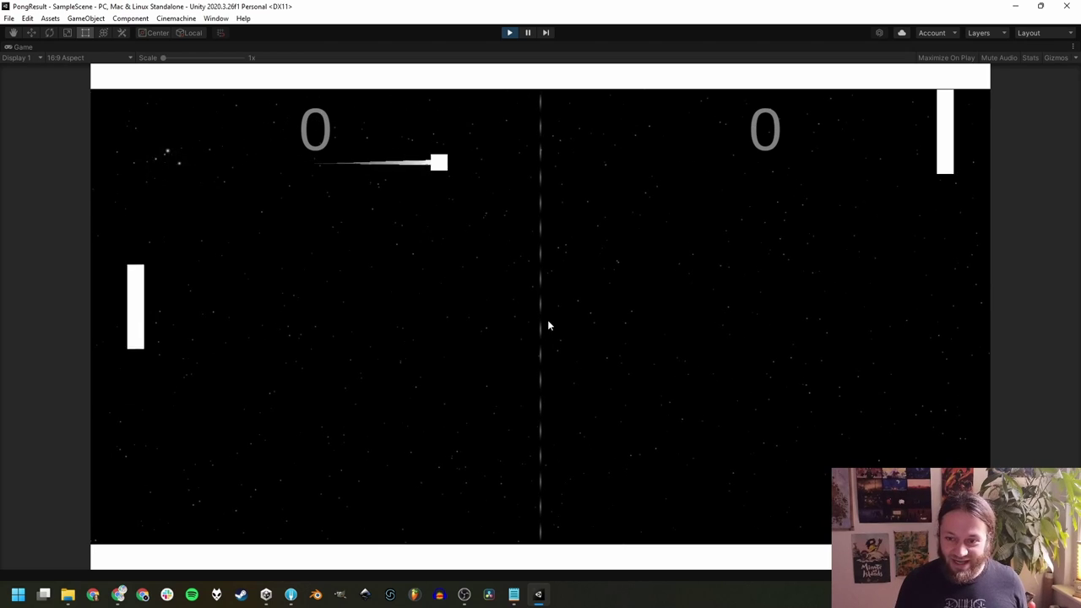
key(w)
key(s)
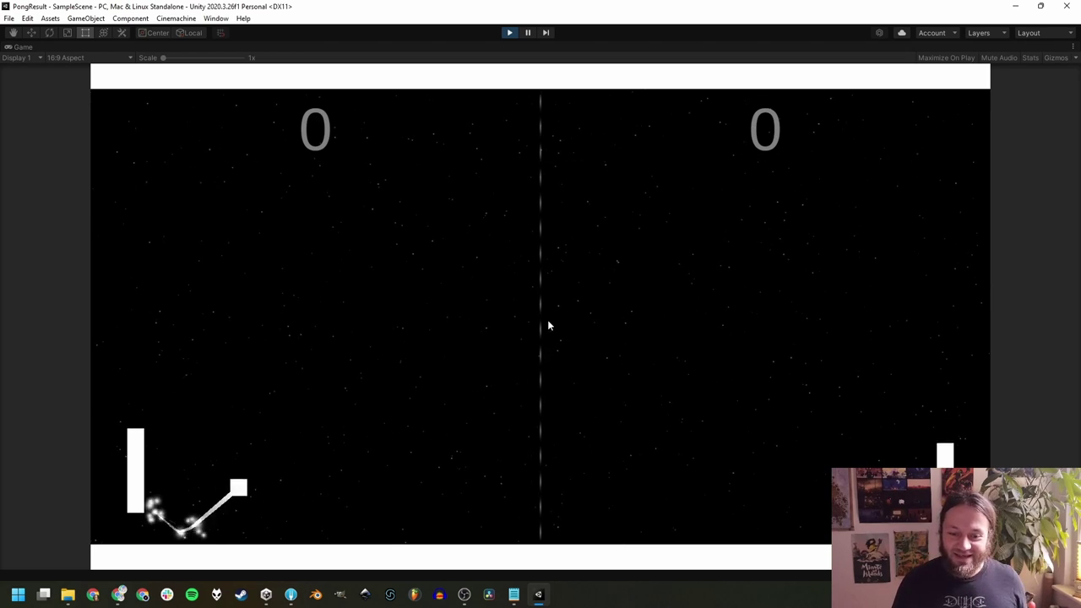
key(w)
click(509, 32)
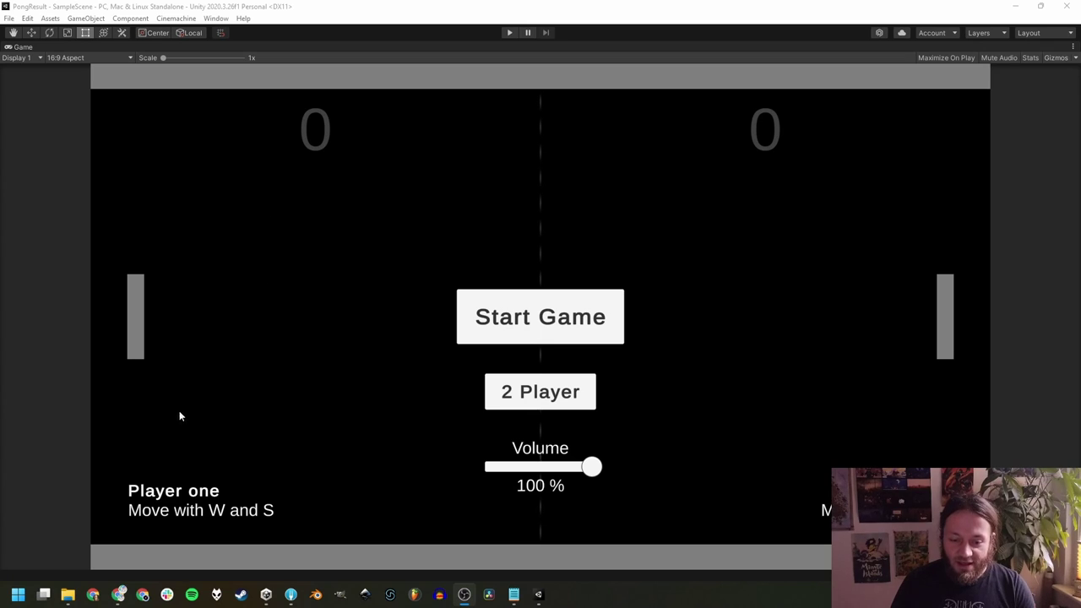
Step: Play the Original Atari PONG (1972) video in Chrome and bring up todo.txt in Notepad
mouse_move(118, 594)
click(171, 530)
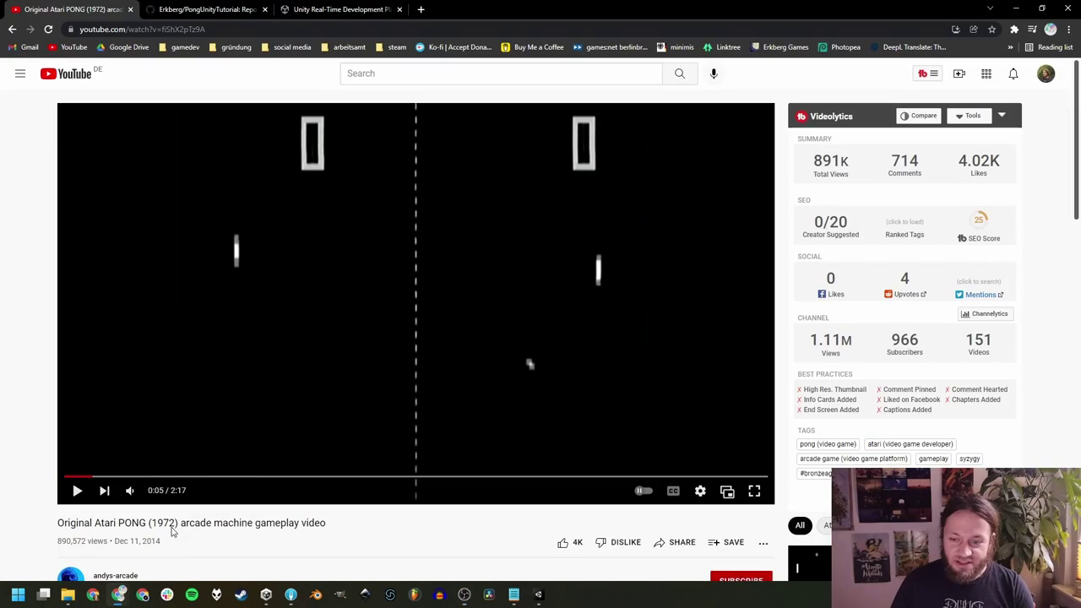
click(444, 263)
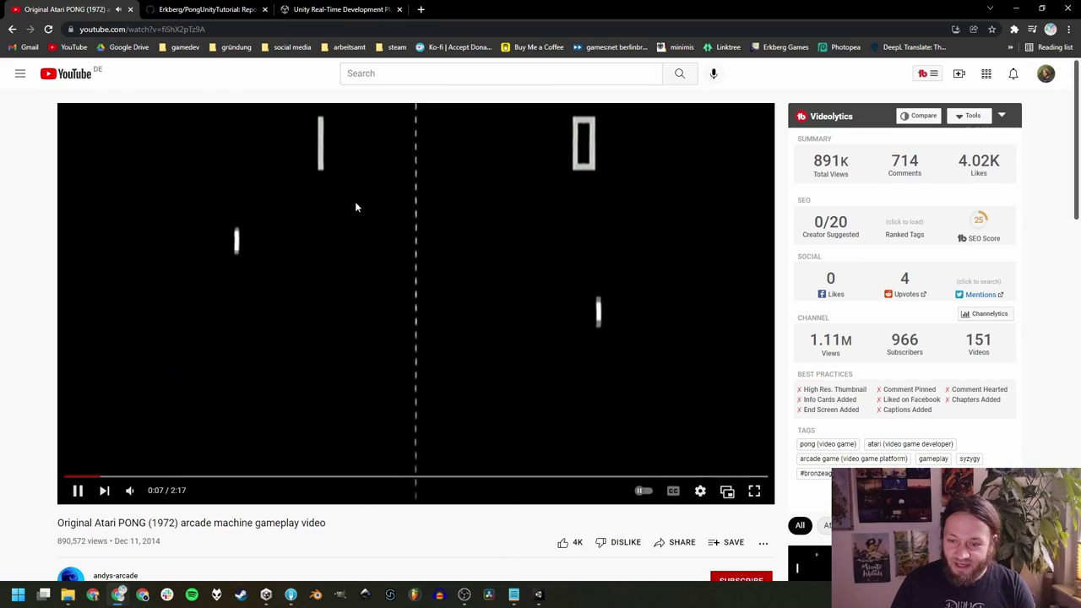
mouse_move(513, 594)
click(527, 505)
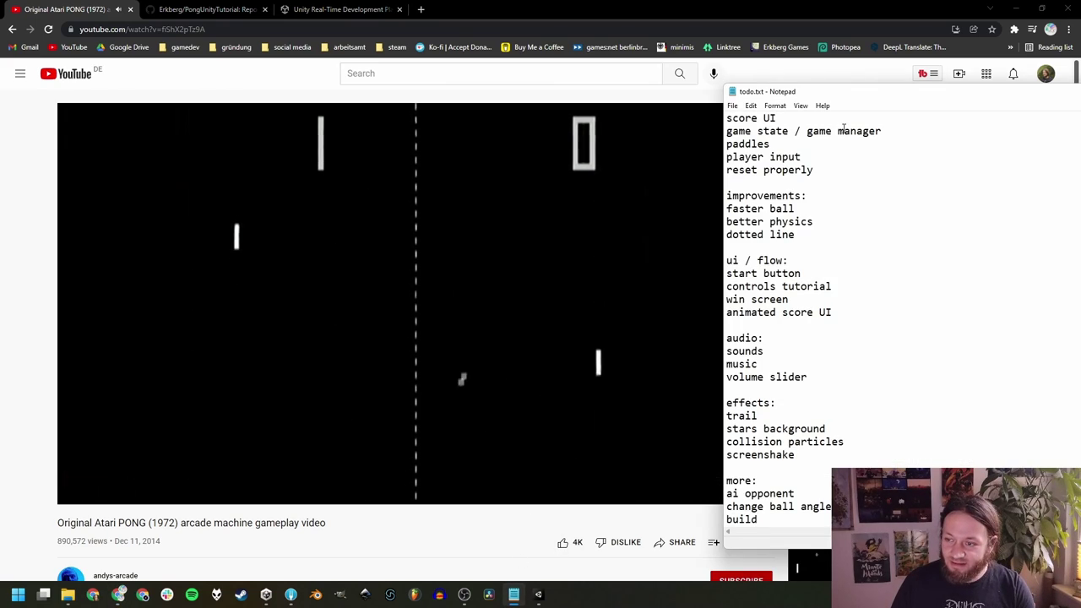
Step: Read through the Pong todo.txt list, then switch from Notepad back to the PONG video
scroll(815, 181, up, 2)
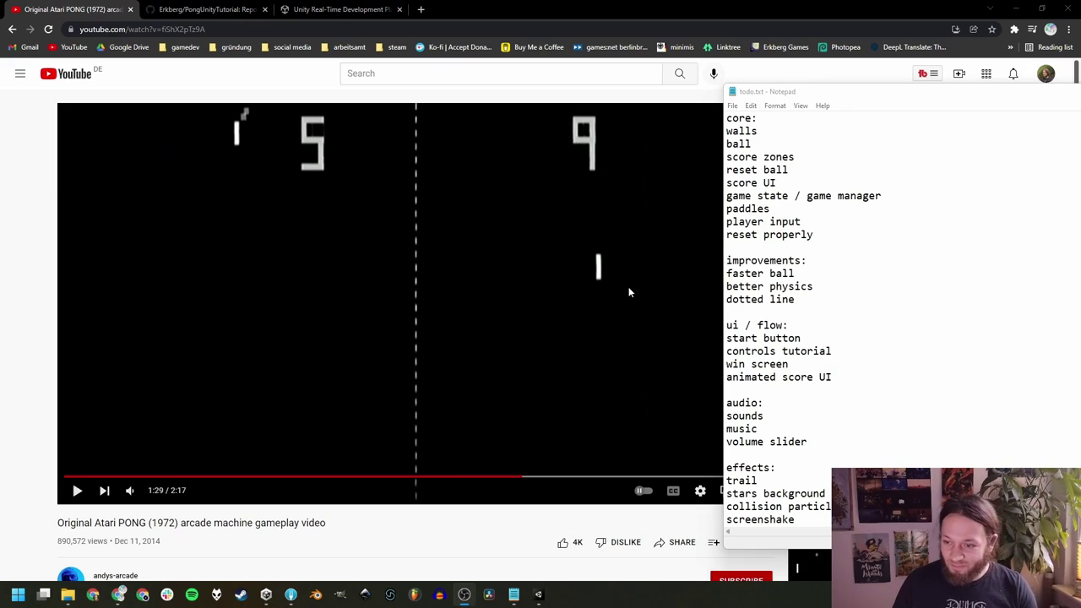
scroll(844, 212, down, 2)
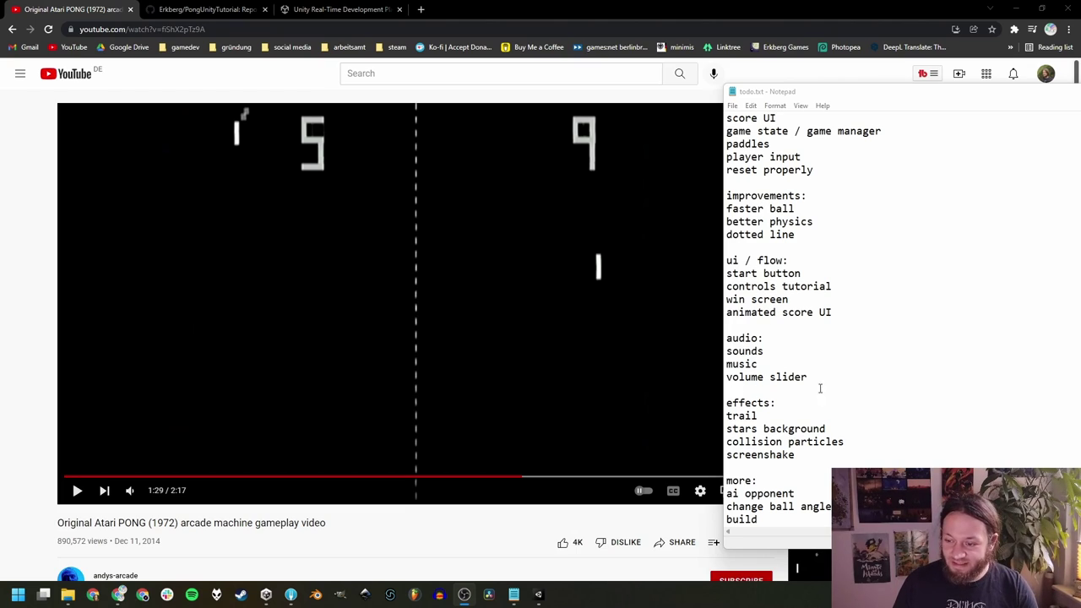
click(774, 521)
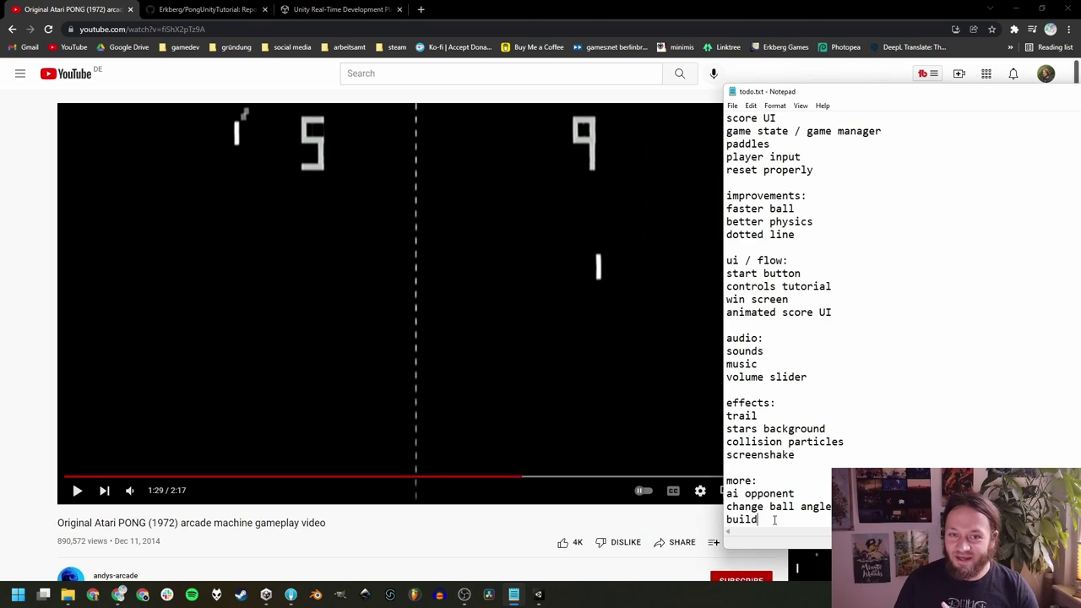
key(alt+Tab)
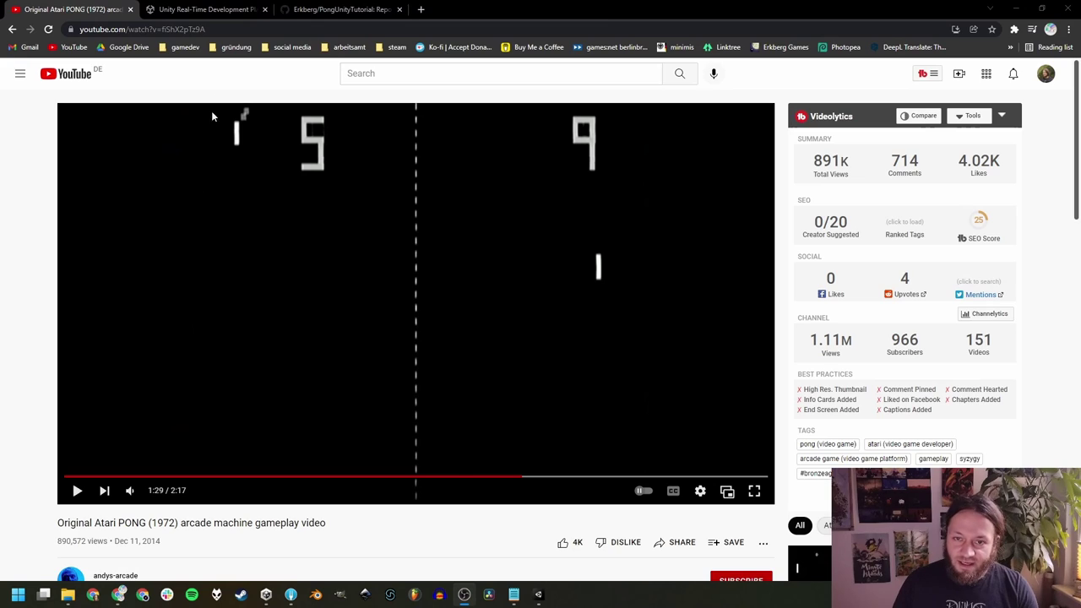
Step: Go to the Download Unity page via the Unity site's Developer tools menu
click(197, 11)
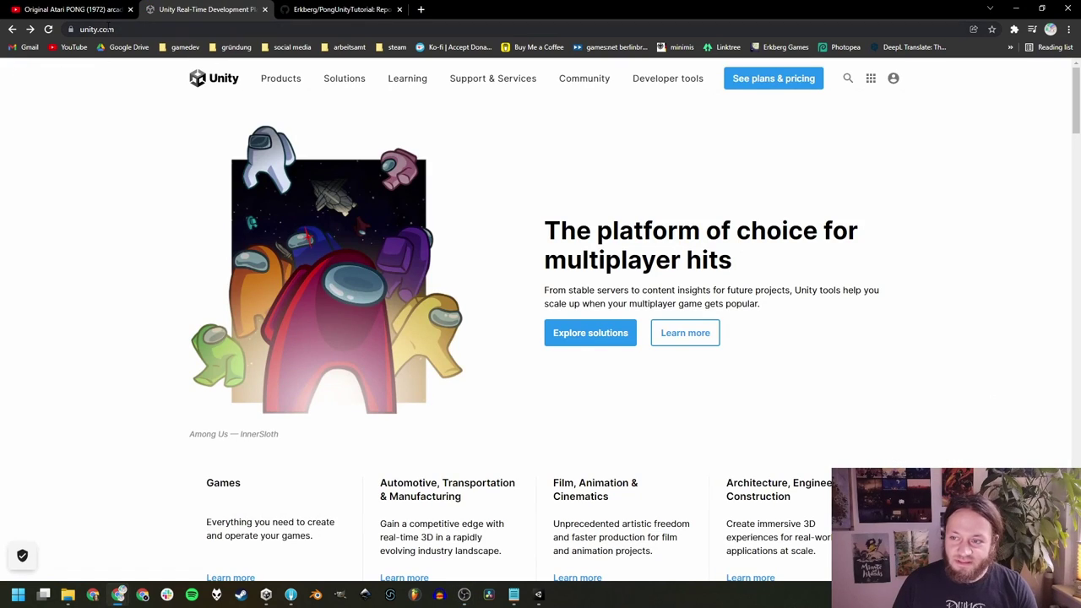
mouse_move(662, 85)
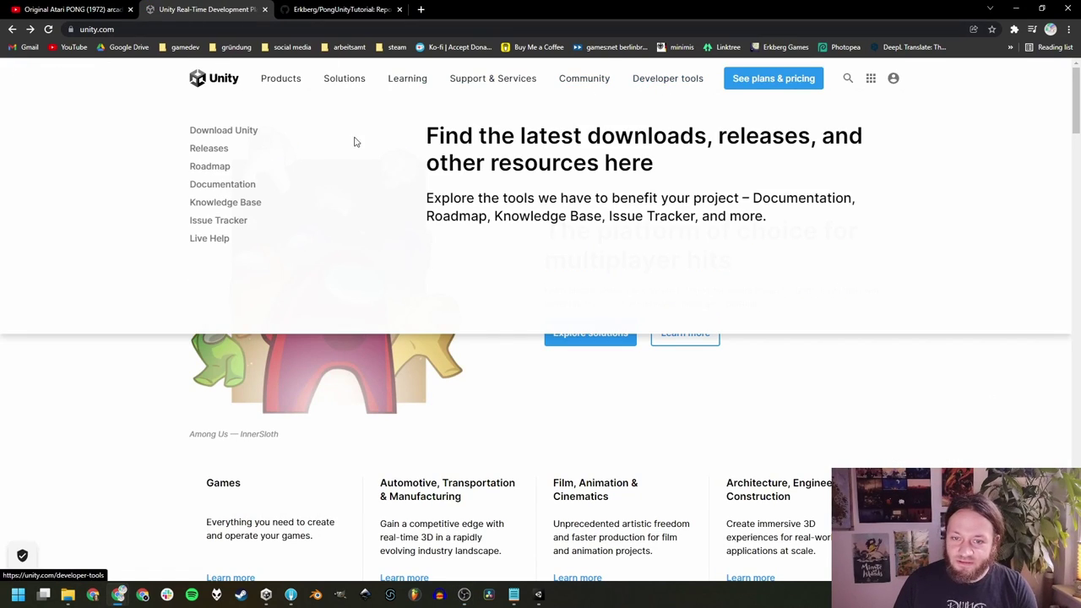
click(240, 135)
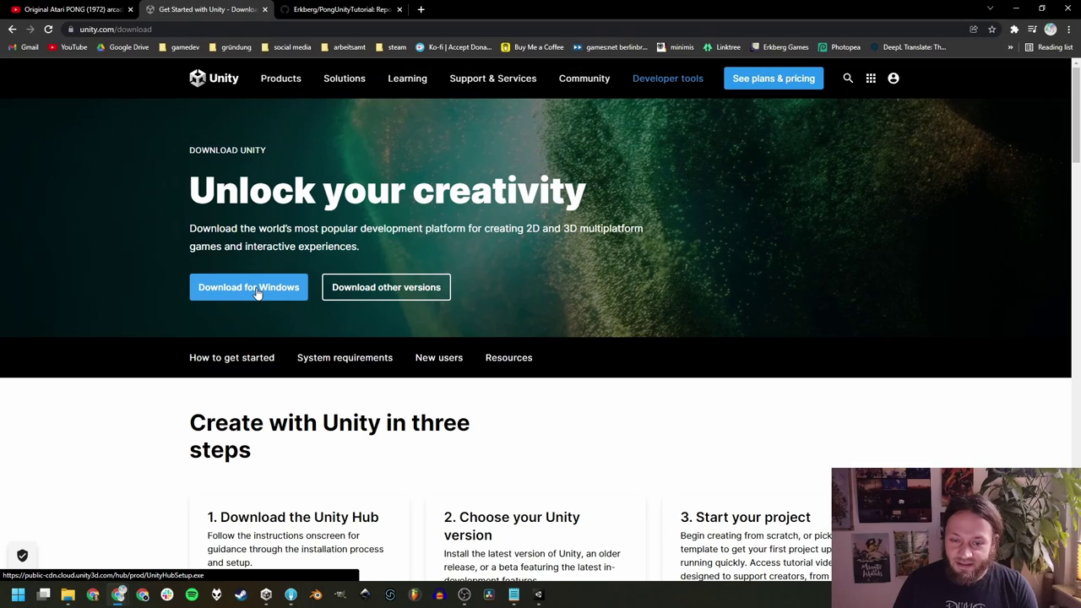
Step: Start and cancel the UnityHubSetup.exe download for Windows, then bring up Unity Hub
click(258, 289)
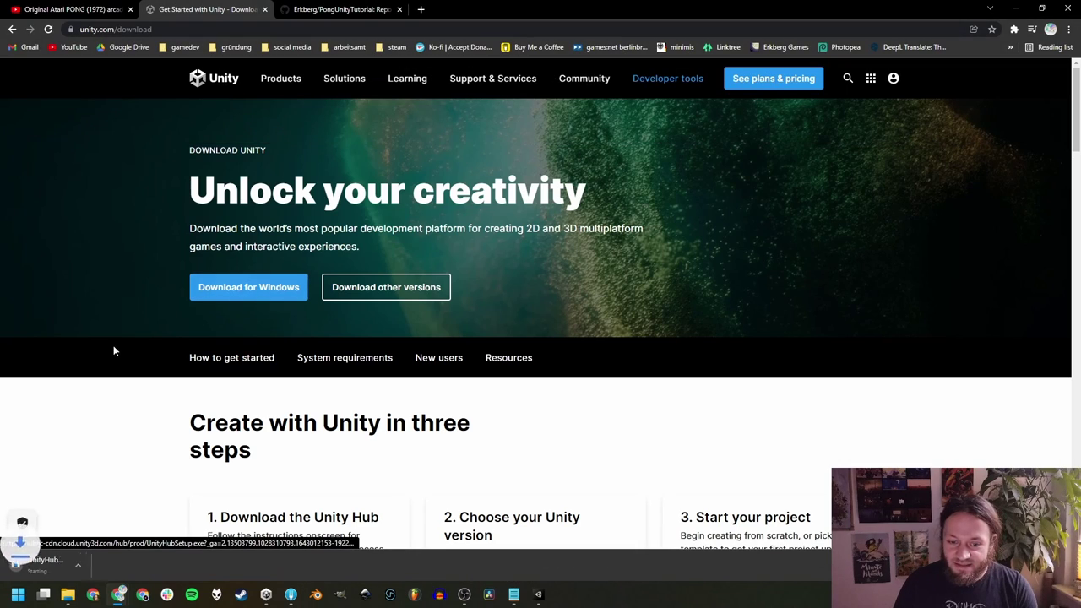
right_click(62, 571)
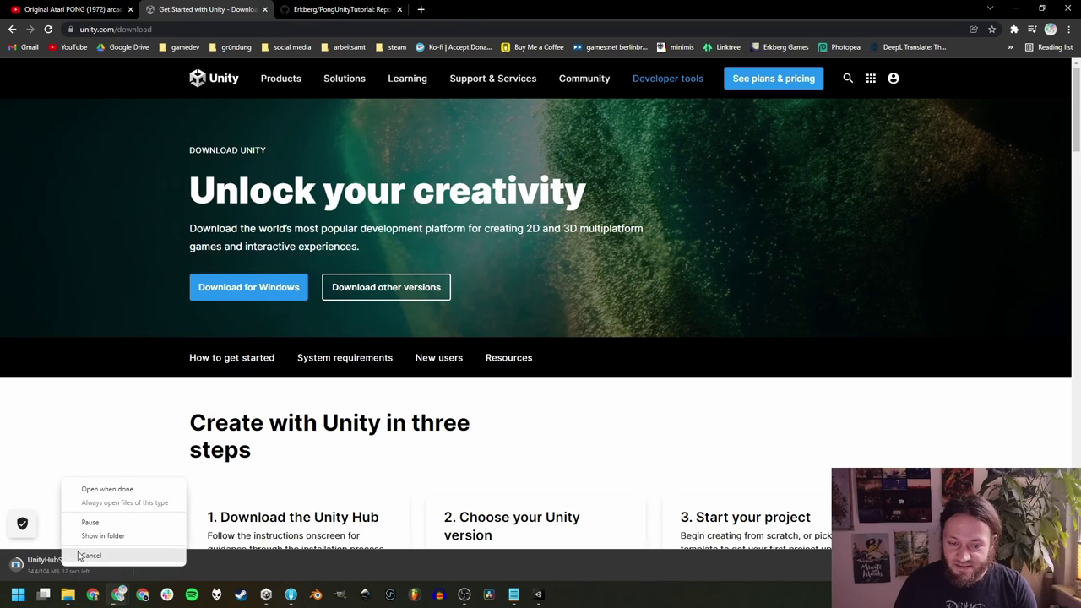
click(81, 556)
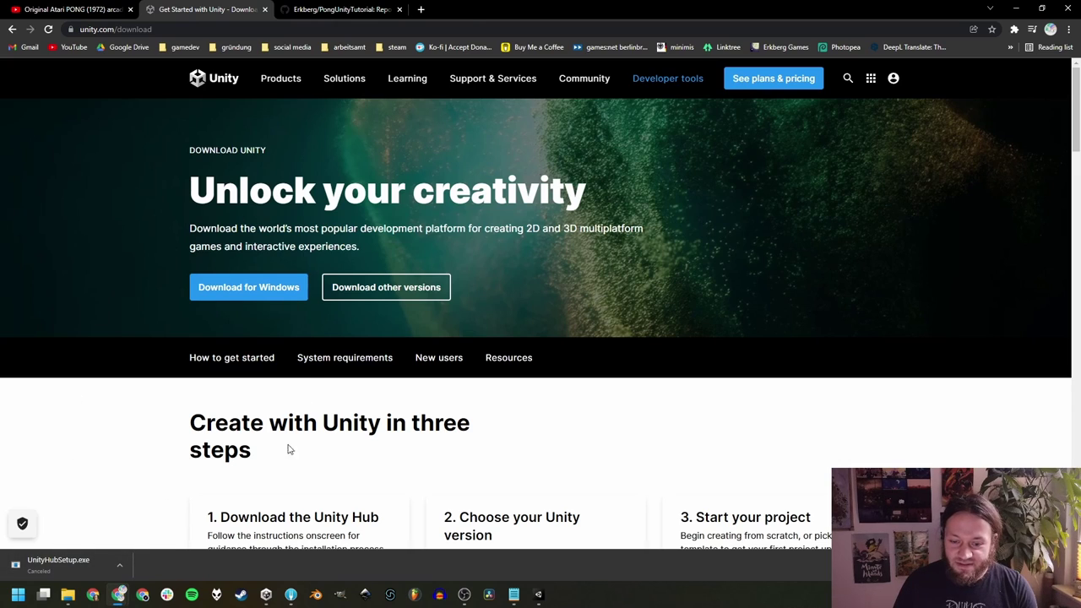
click(266, 595)
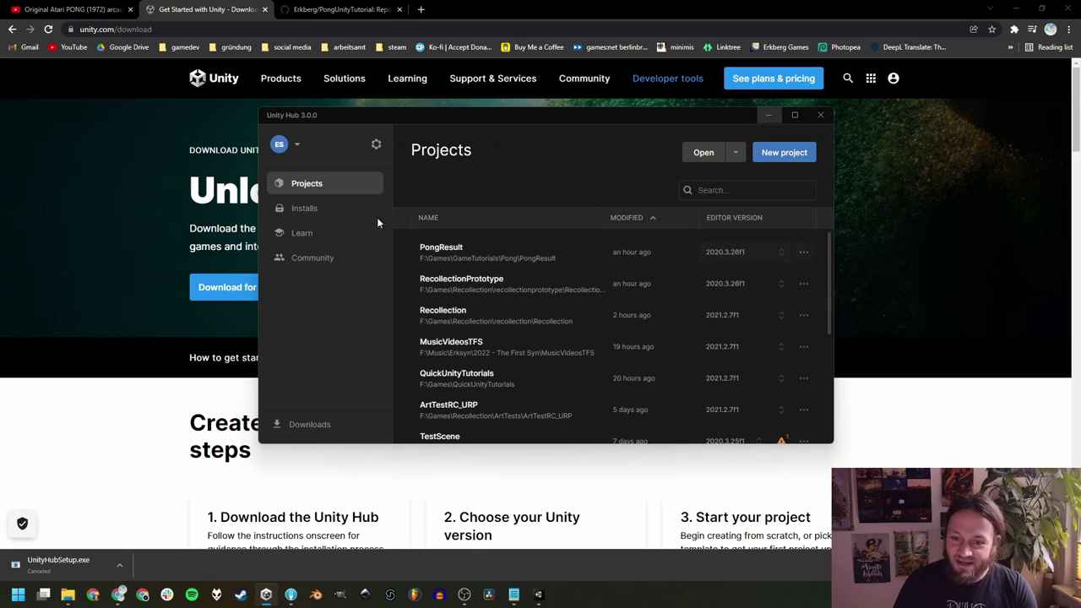
Step: Show Installs and list installable editors: 2020.3.26f1 LTS installed, plus 2019.4.34f1 LTS and 2021.2.8f1
click(306, 208)
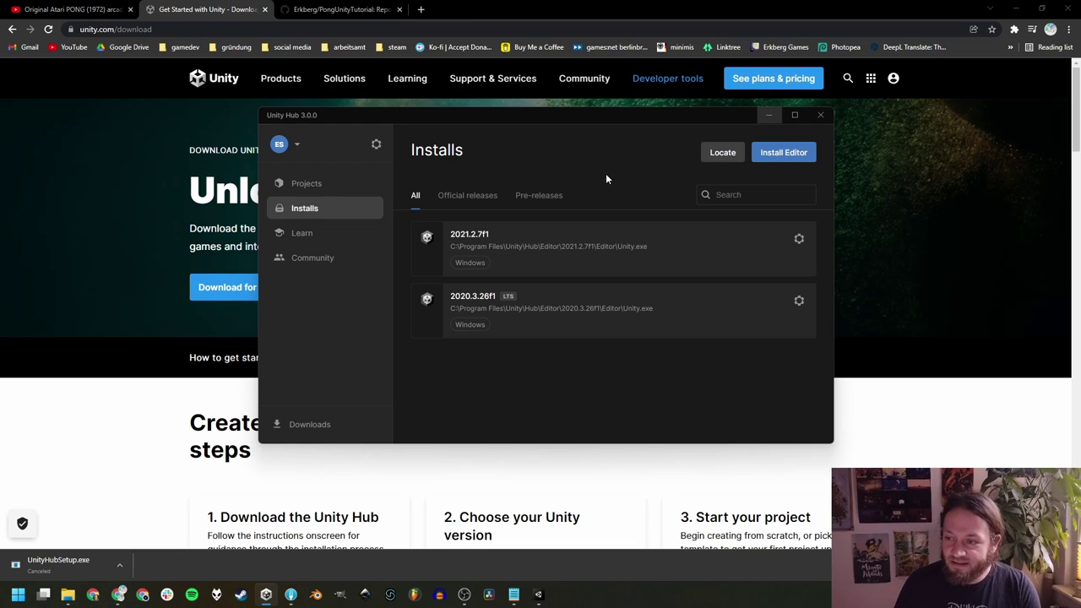
click(781, 152)
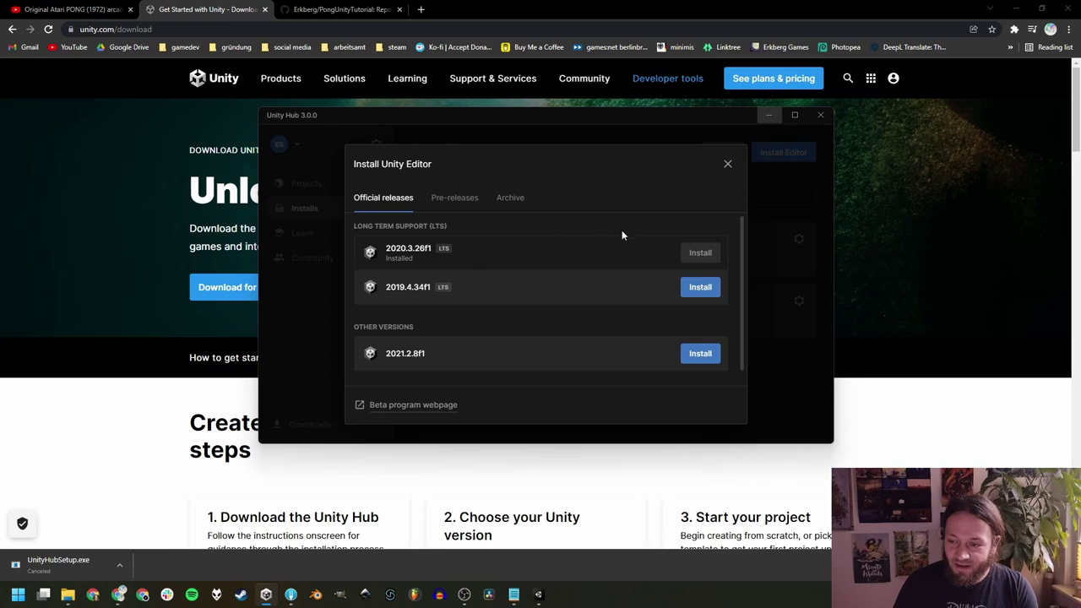
Step: Browse the 2019.4.34f1 module list, toggling Windows IL2CPP build support on and back off
click(700, 289)
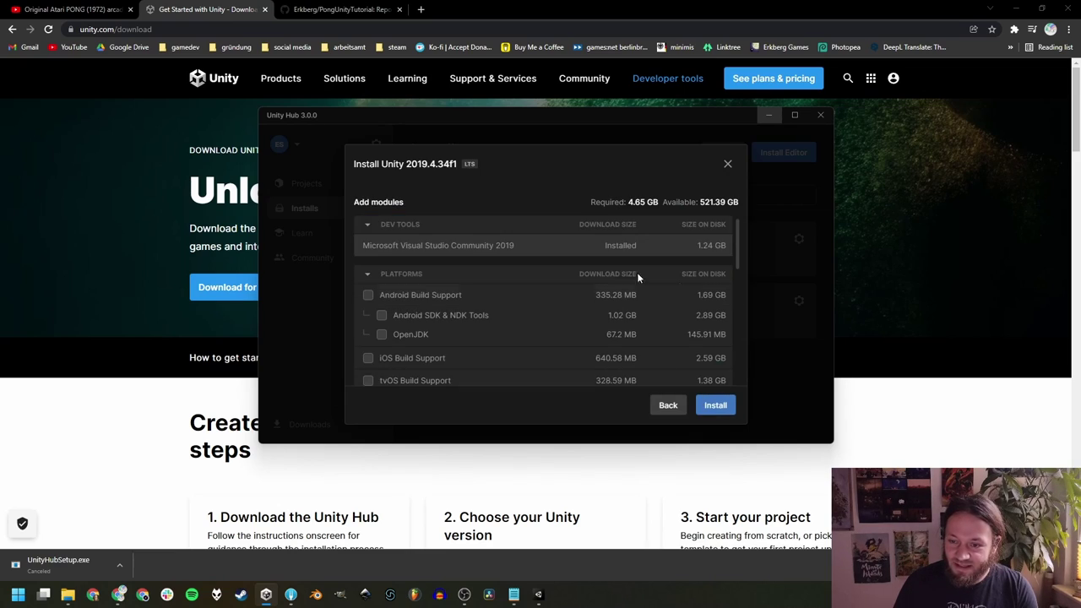
scroll(509, 242, down, 5)
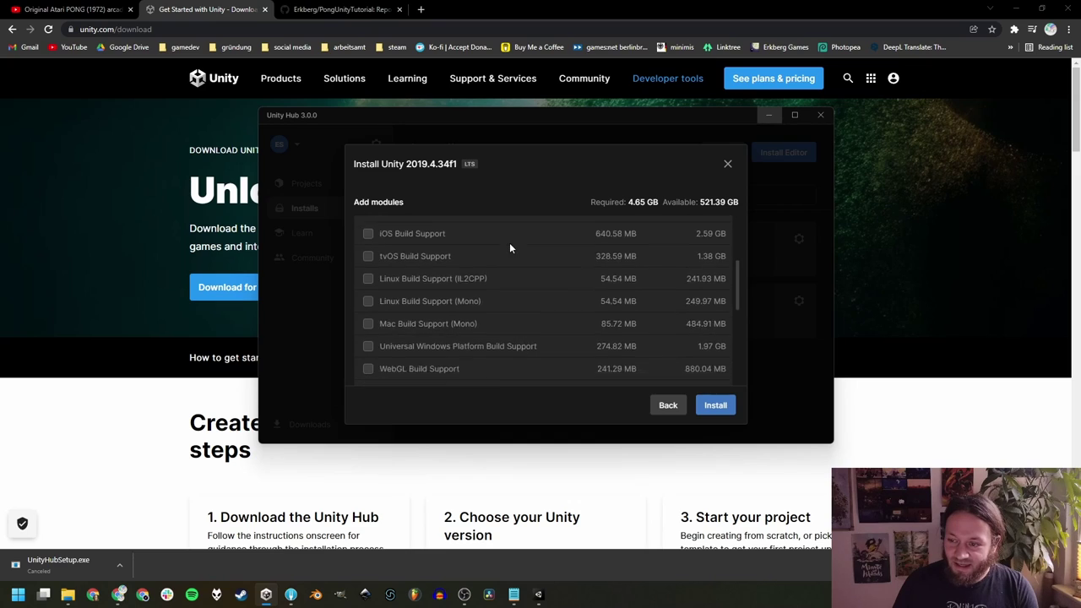
scroll(517, 291, up, 5)
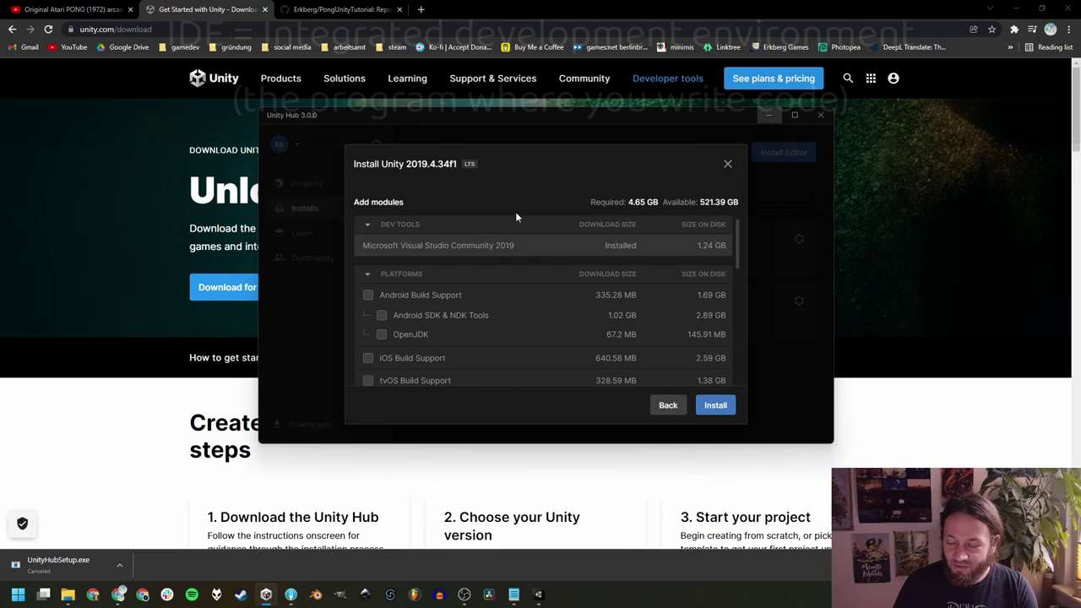
scroll(505, 230, down, 5)
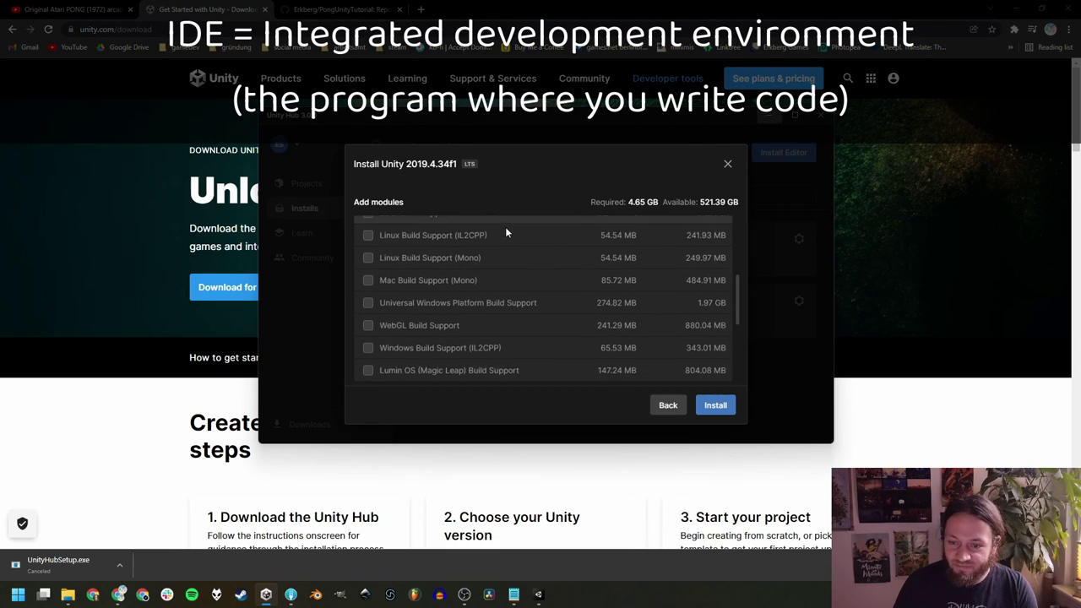
scroll(473, 278, down, 1)
scroll(464, 290, up, 3)
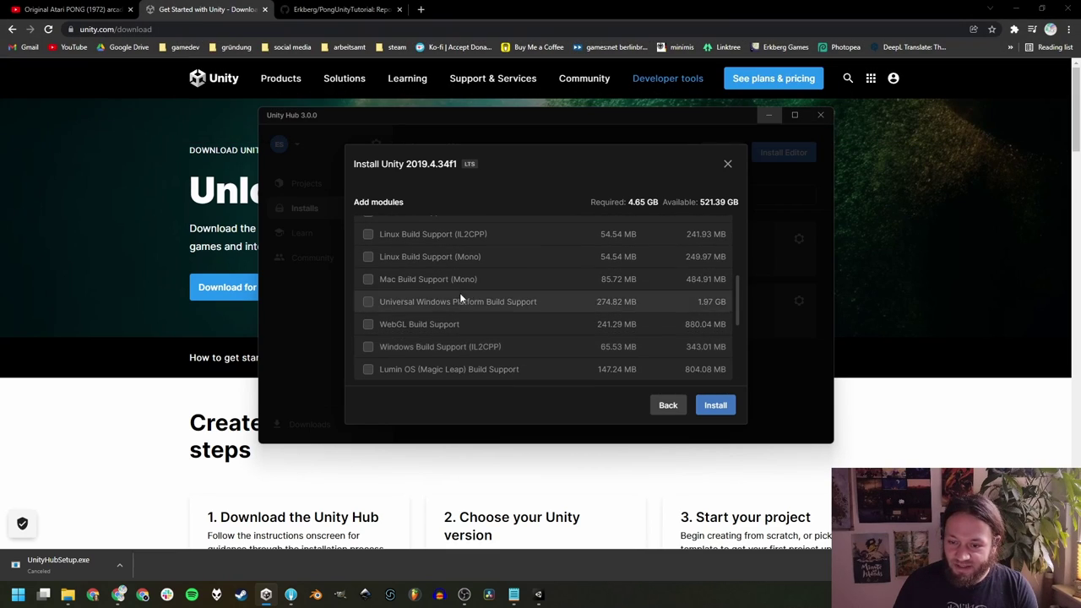
click(368, 348)
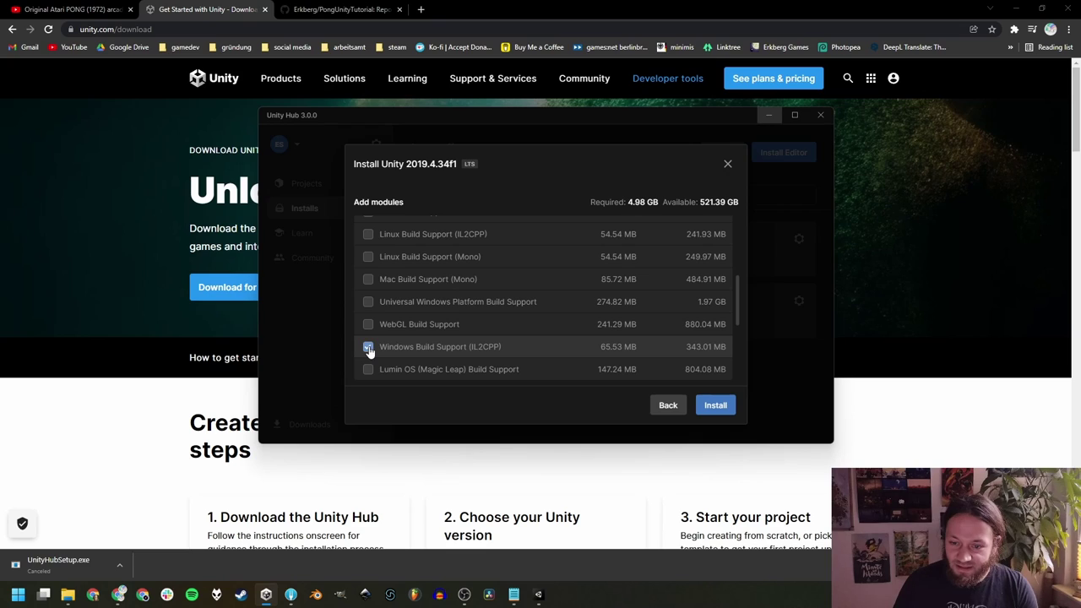
click(368, 348)
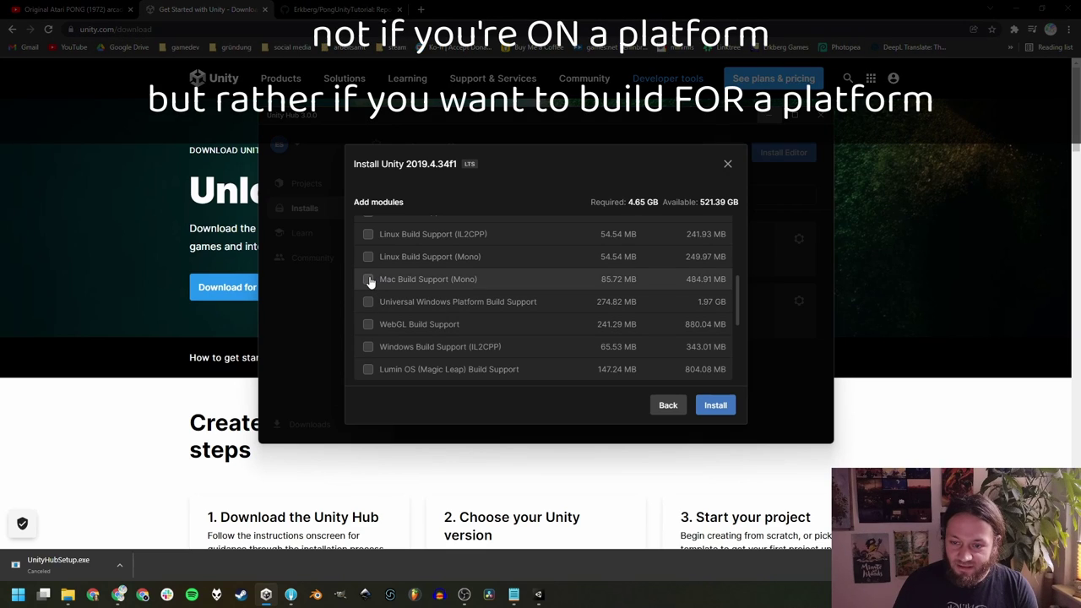
scroll(506, 258, down, 5)
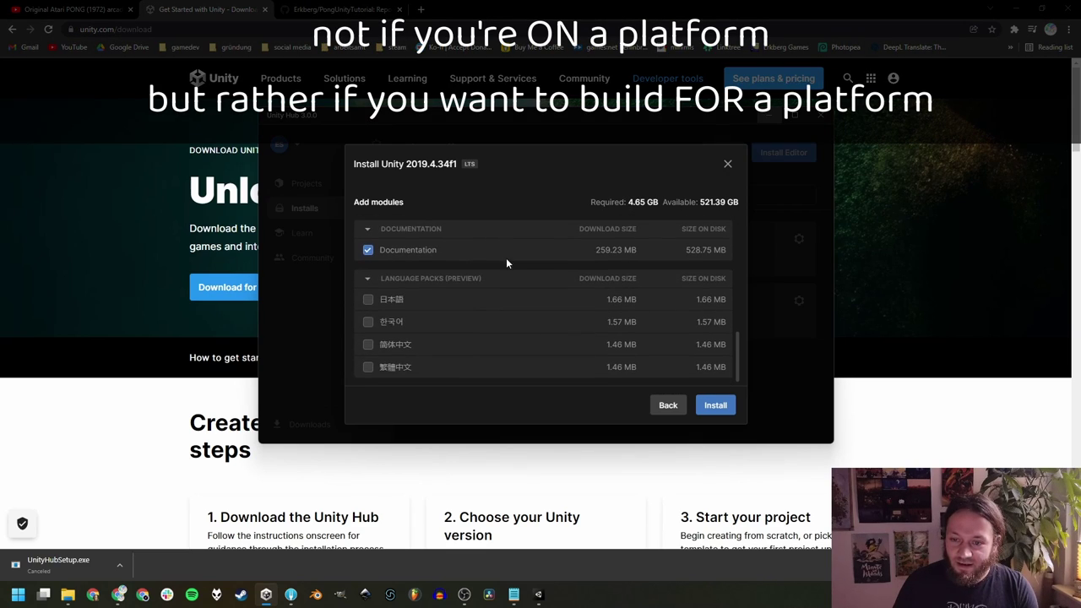
scroll(464, 275, up, 7)
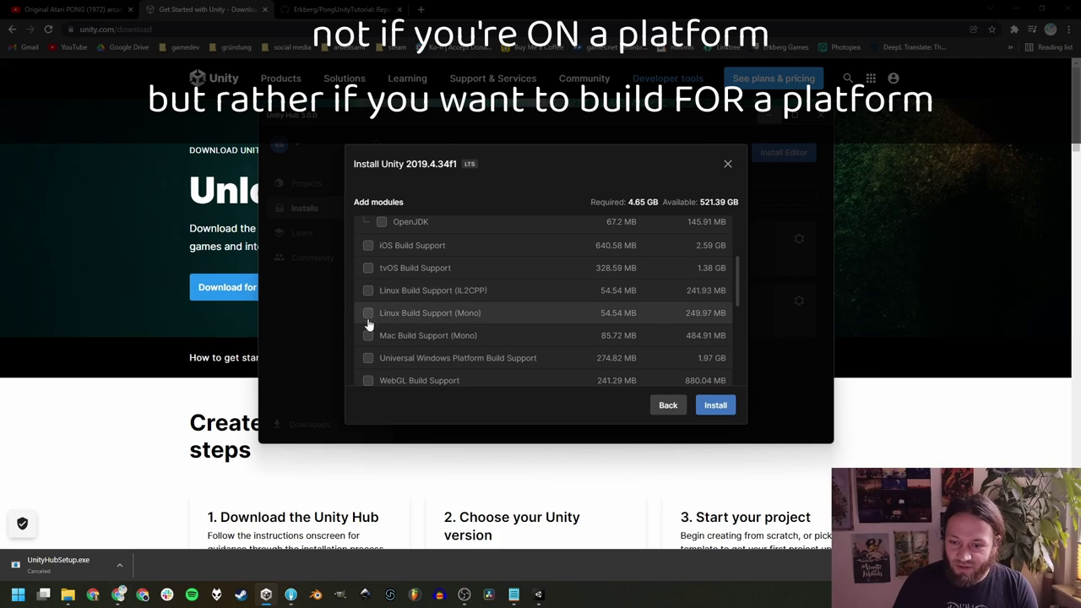
scroll(453, 243, down, 5)
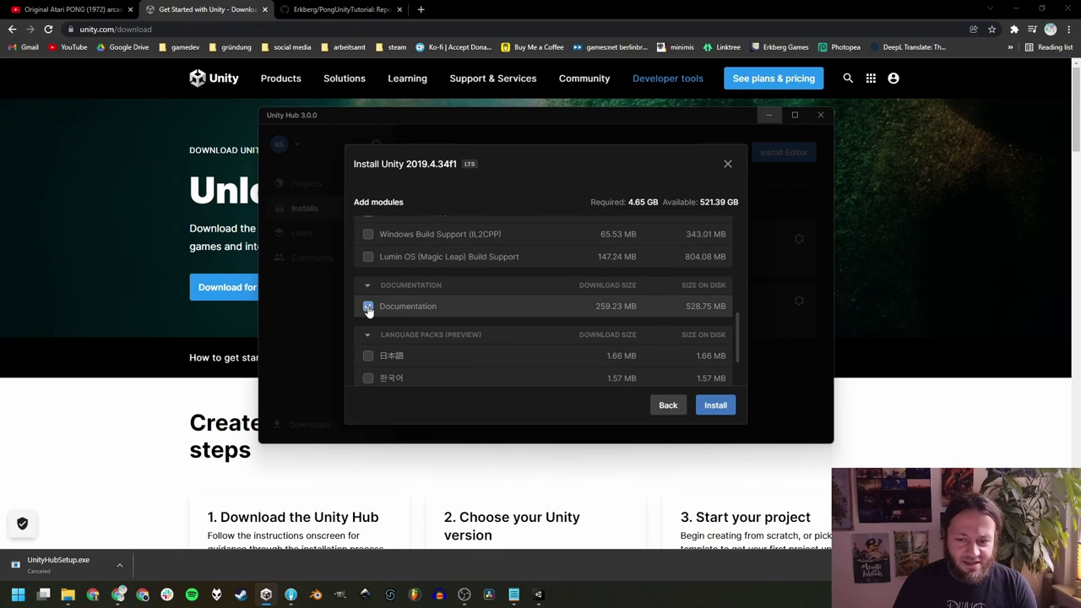
Step: Uncheck Documentation, back out of the 2019.4.34f1 install, and go to Projects
click(368, 307)
scroll(659, 308, up, 5)
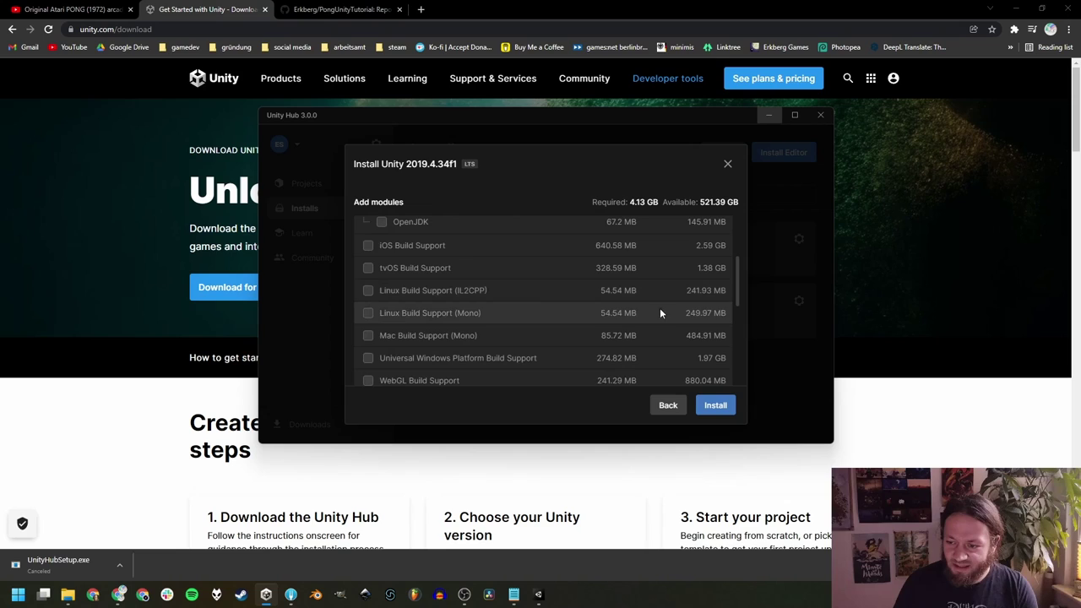
click(668, 404)
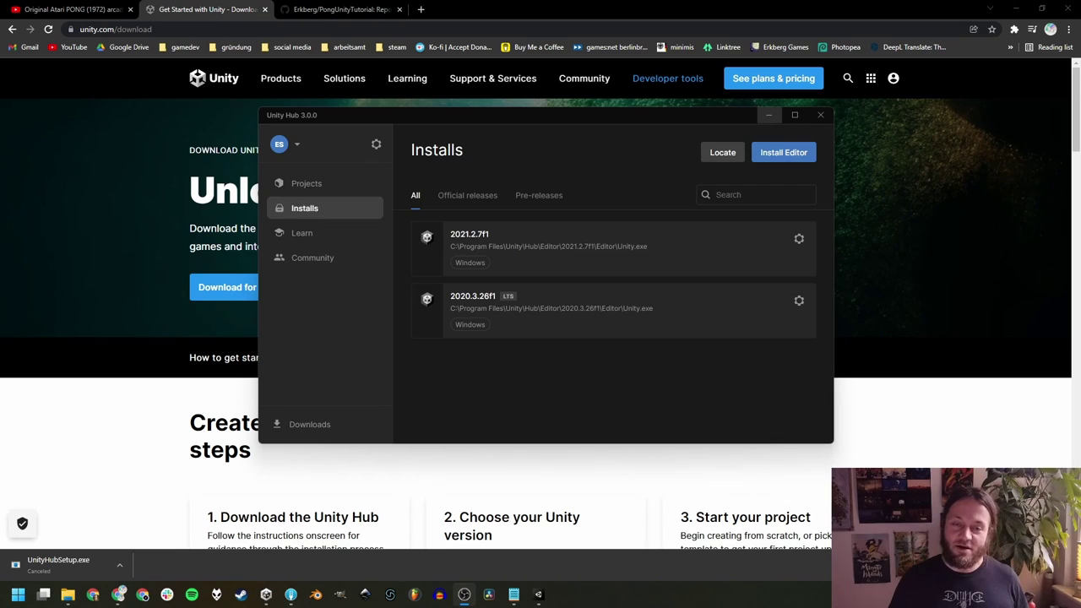
click(306, 184)
Step: Start a new project from the 2D template and name it UnityPong
click(781, 154)
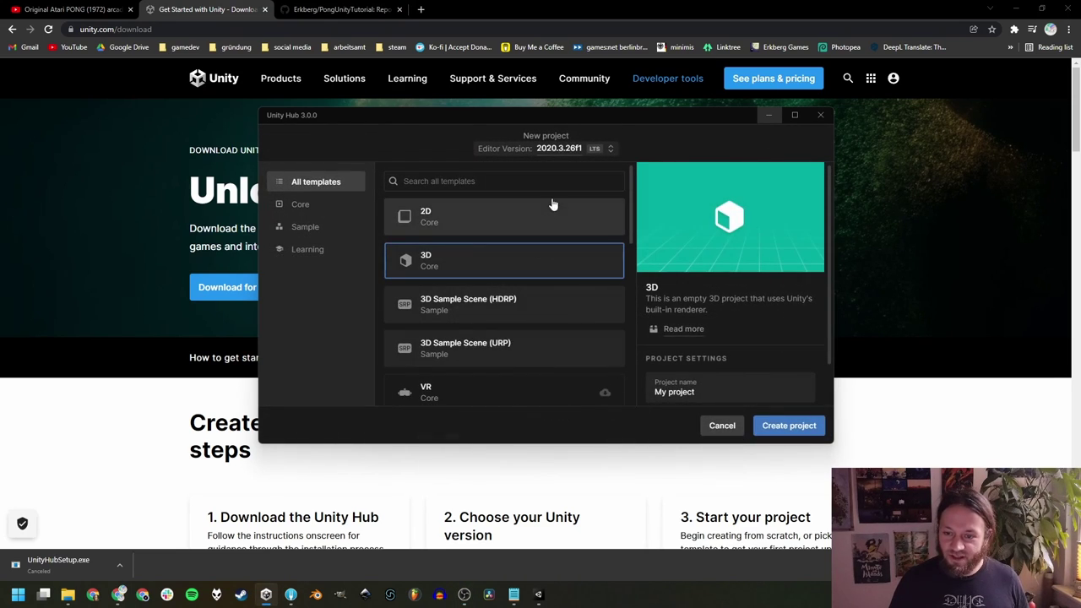
click(439, 213)
scroll(714, 257, down, 1)
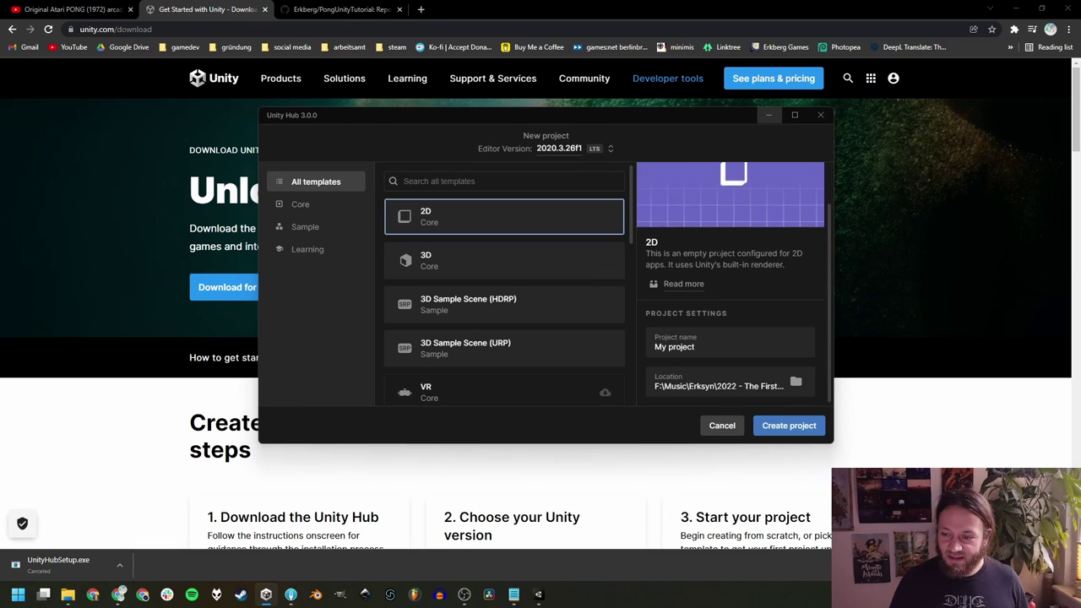
click(701, 339)
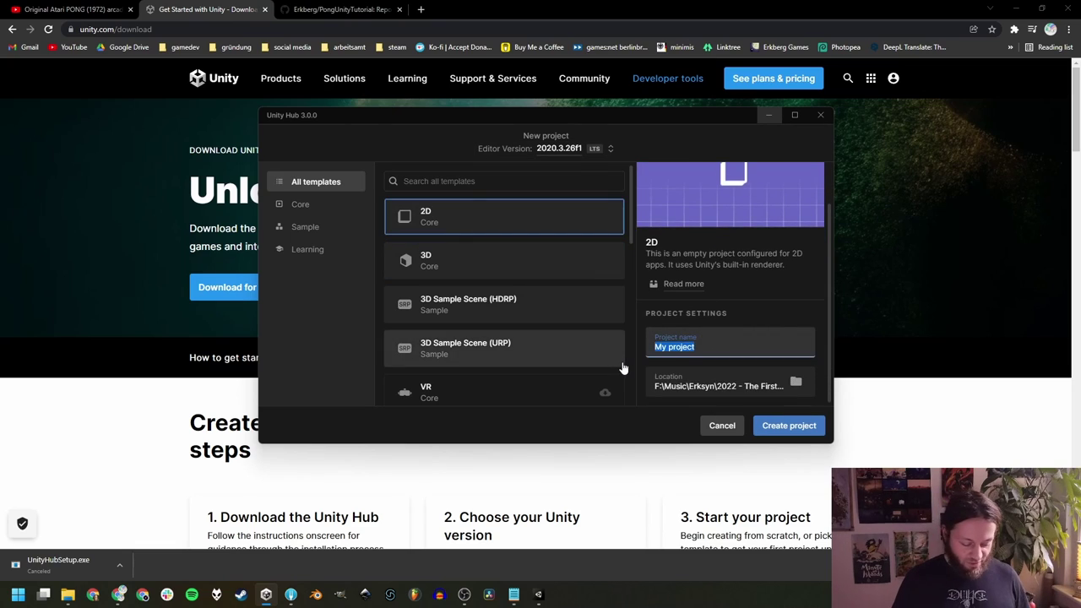
text(UnityP)
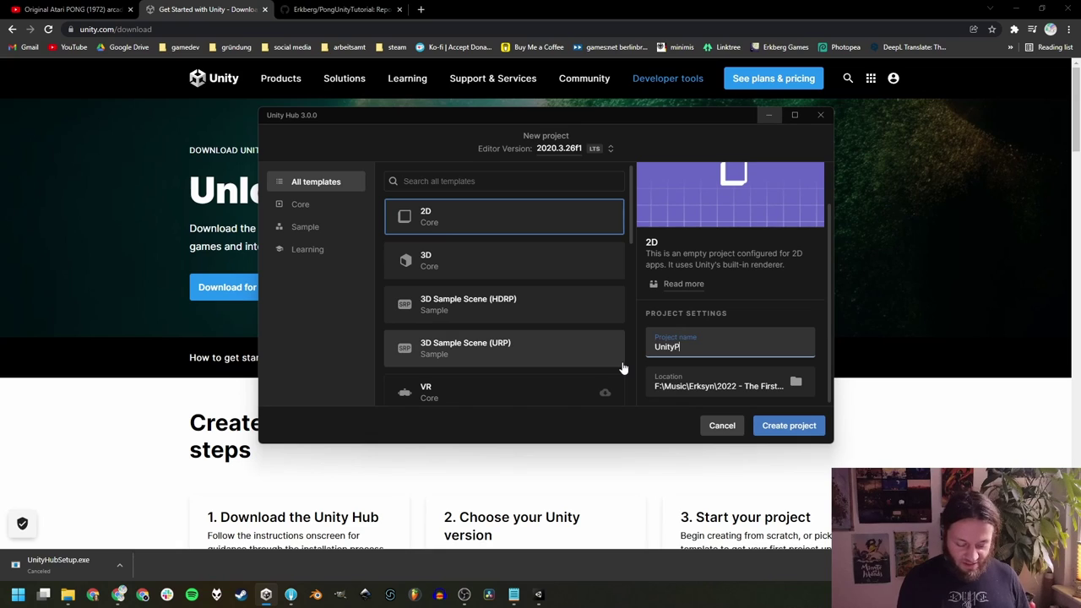
text(ong)
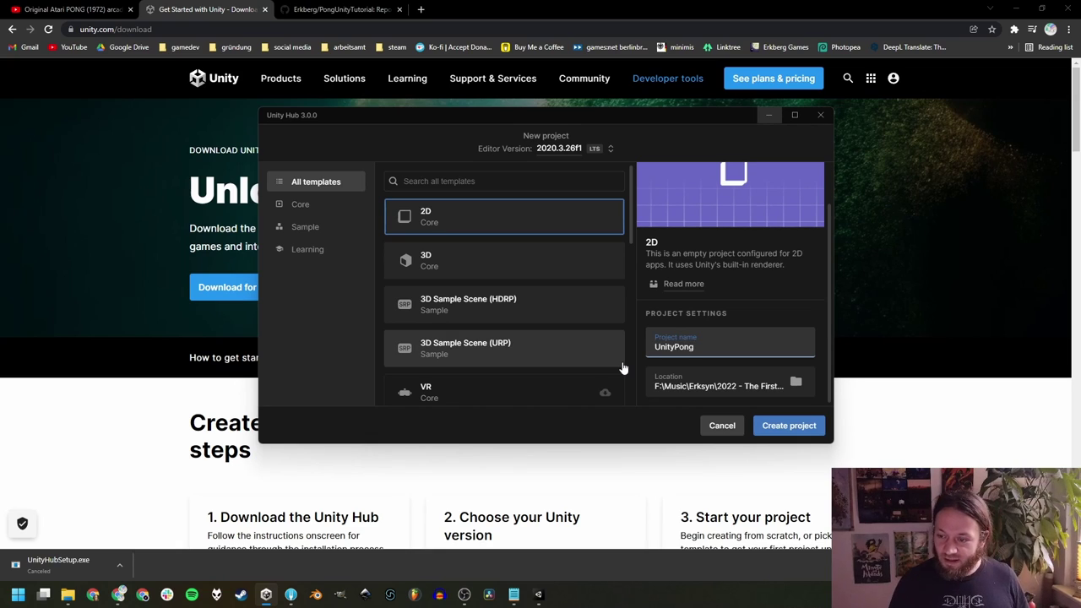
Step: Set the project location to F:\Games\GameTutorials\Pong\PongUnityTutorial
click(794, 382)
click(426, 156)
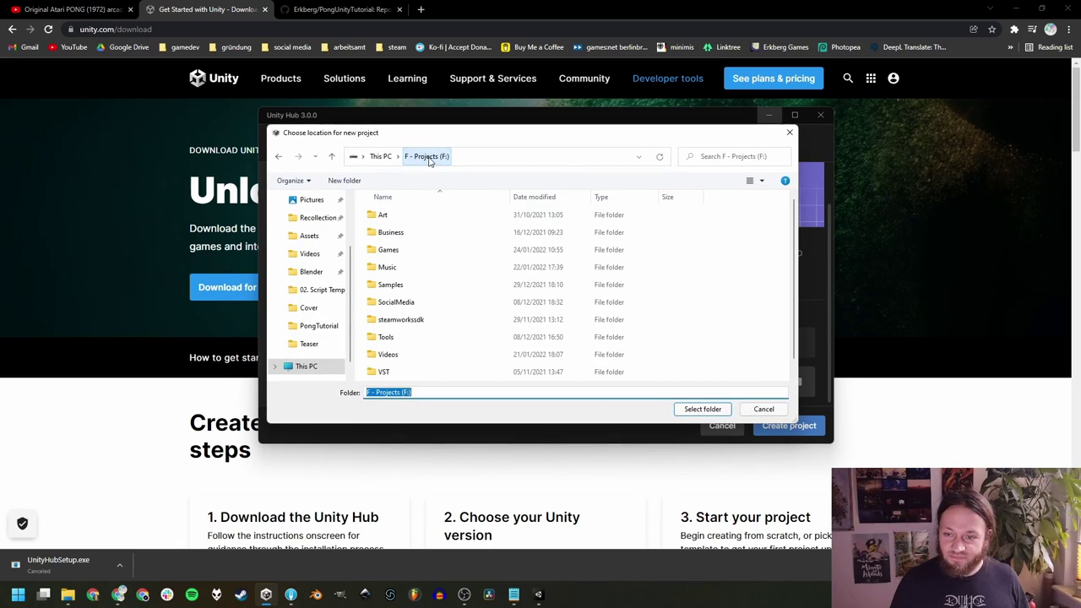
double_click(396, 255)
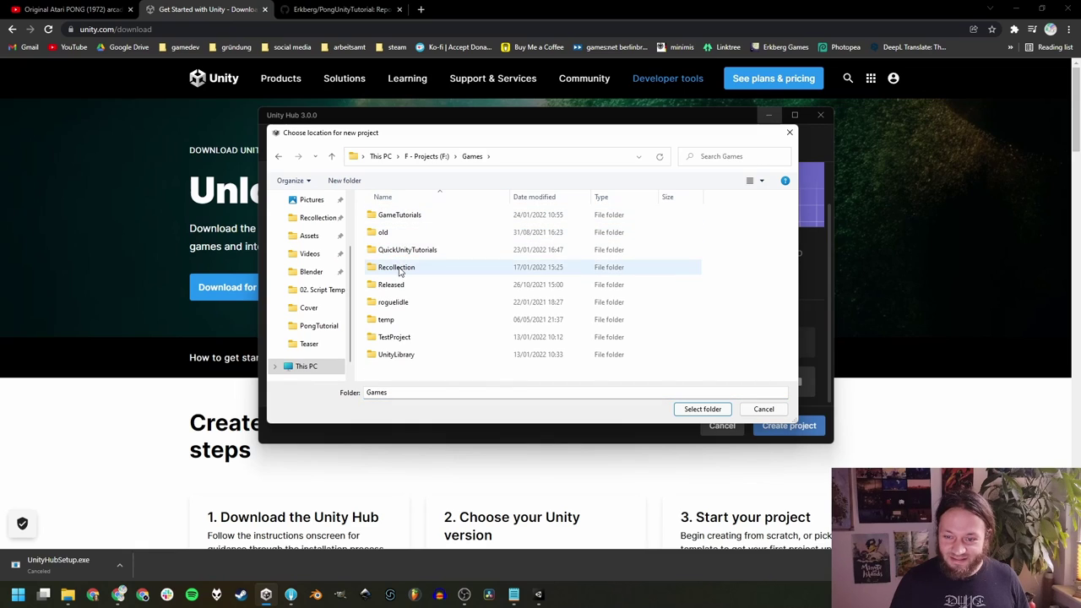
double_click(407, 215)
double_click(397, 214)
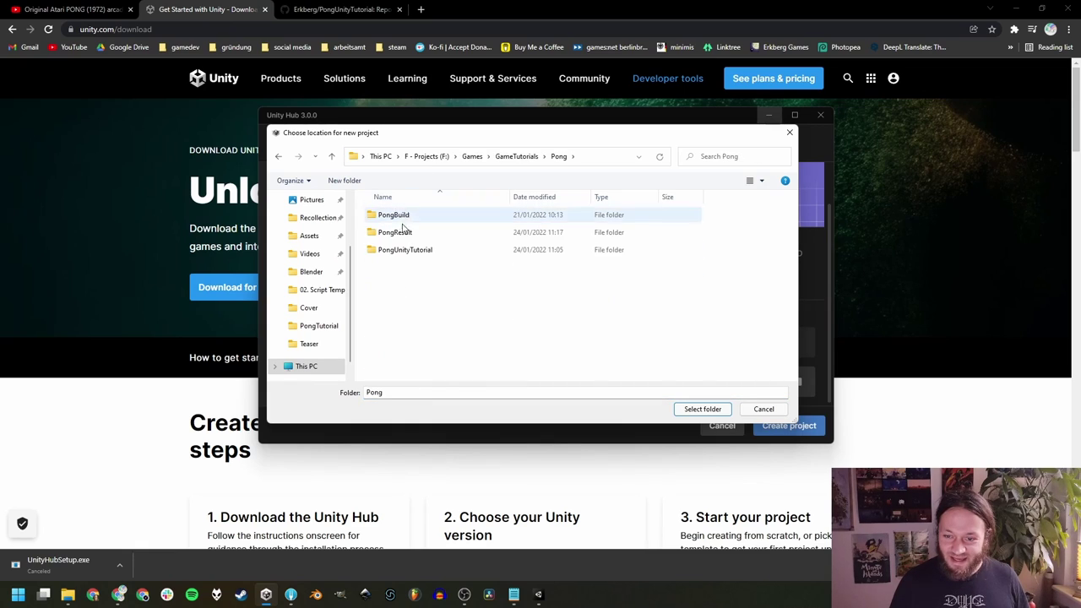
double_click(403, 250)
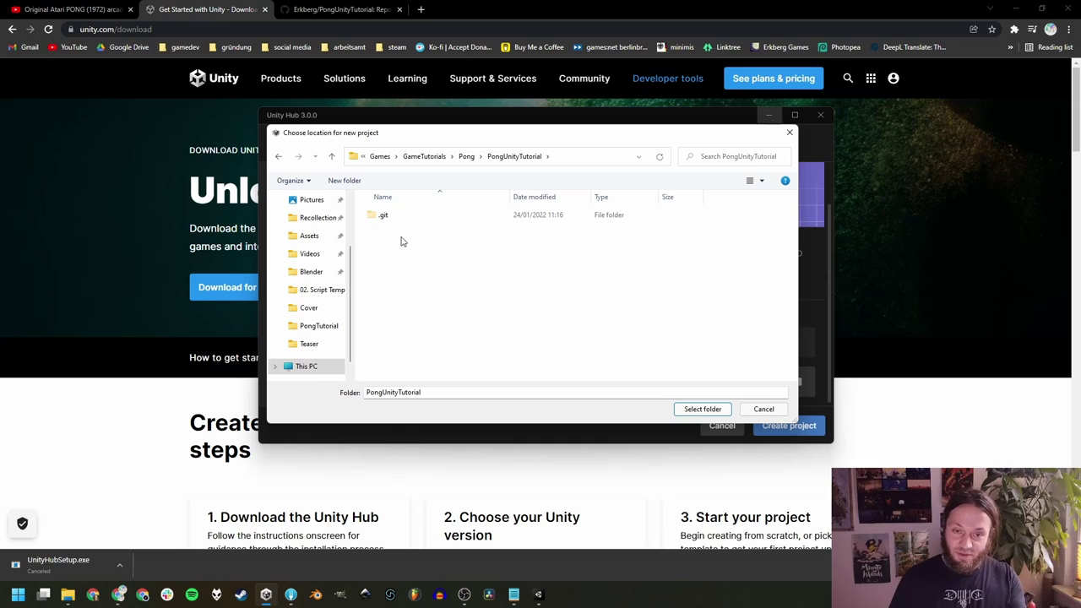
click(700, 409)
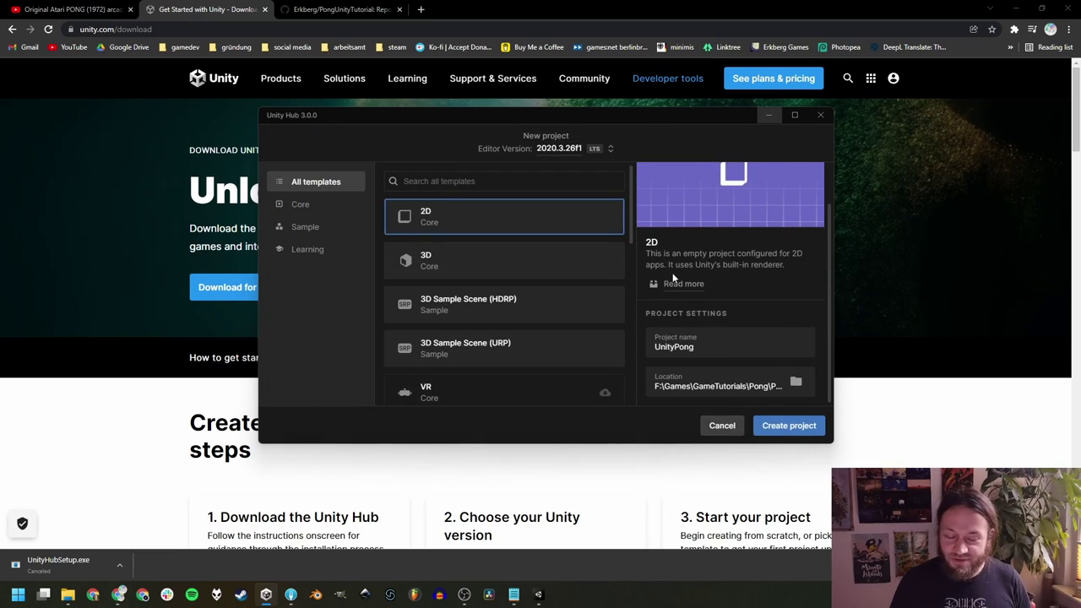
Step: Create the UnityPong project and switch the editor to the Default layout
click(785, 426)
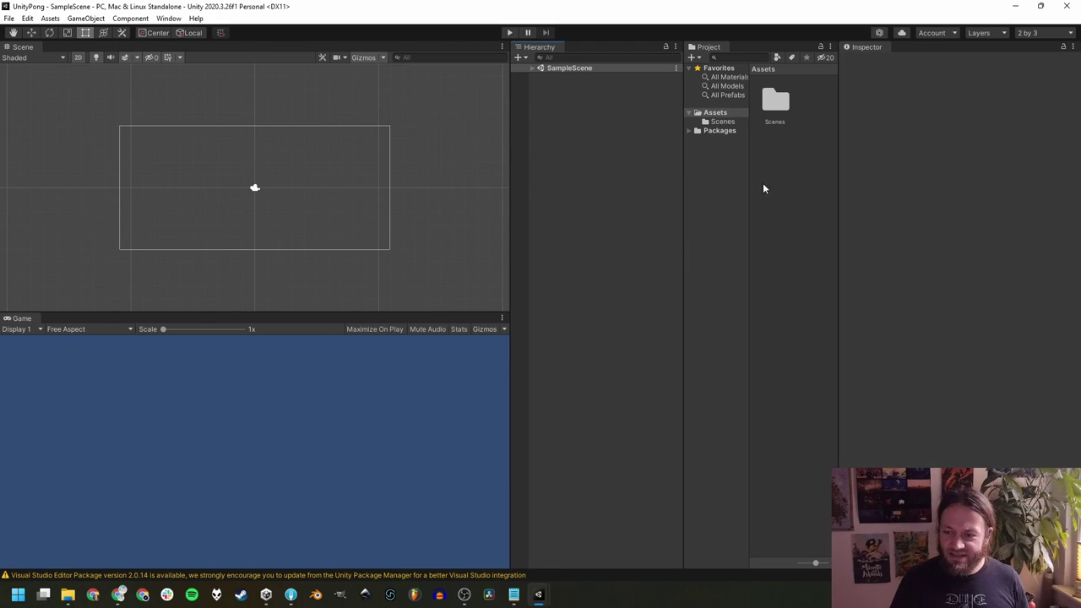
click(1044, 32)
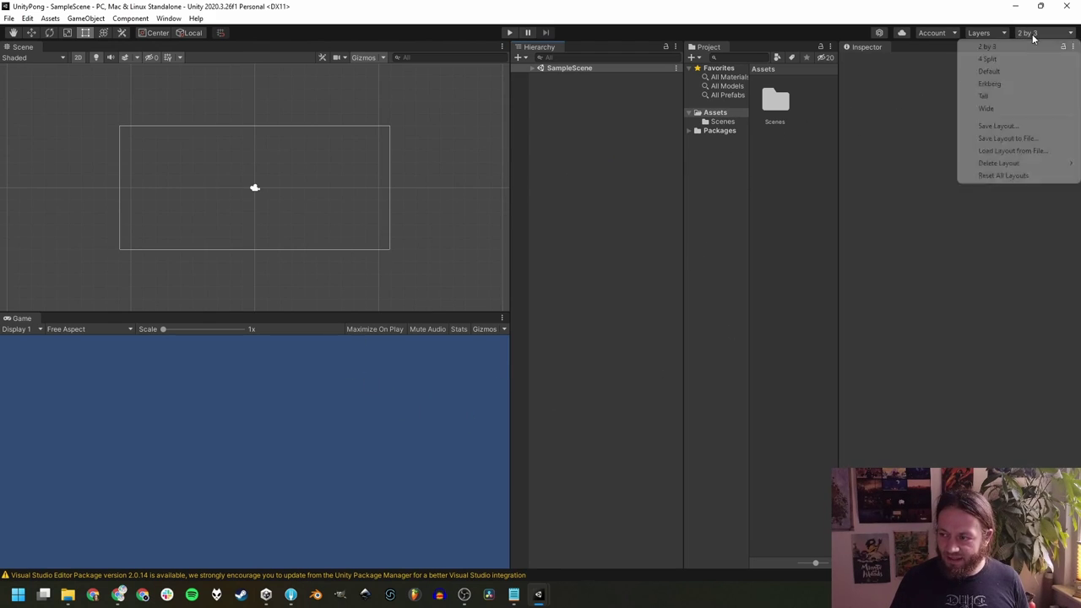
click(986, 71)
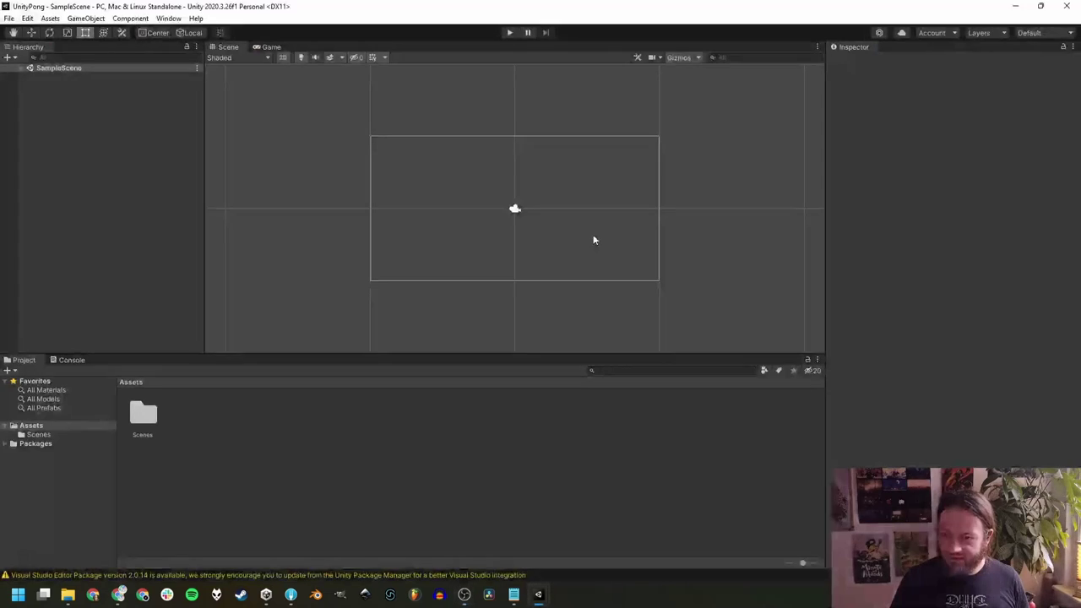
Step: Try the 2 by 3 layout, then apply the custom Erkberg layout
click(1032, 32)
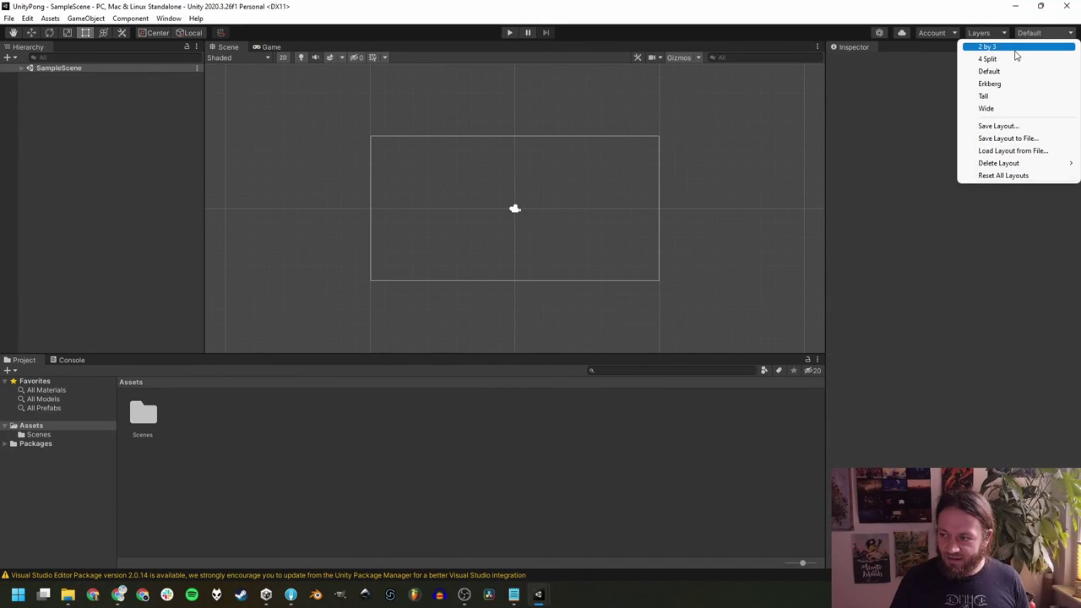
click(1019, 48)
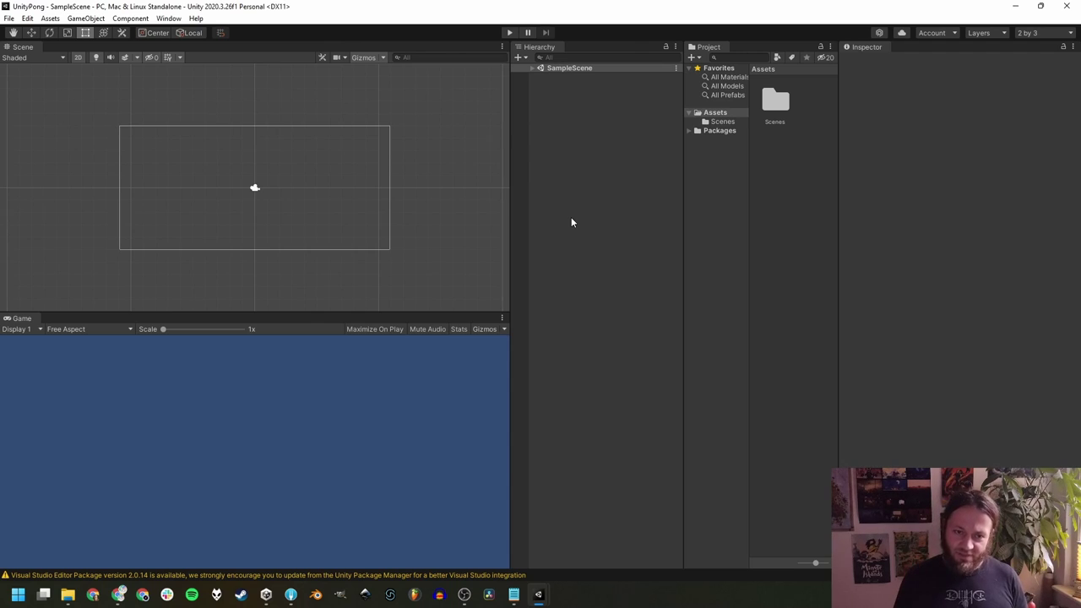
click(1044, 32)
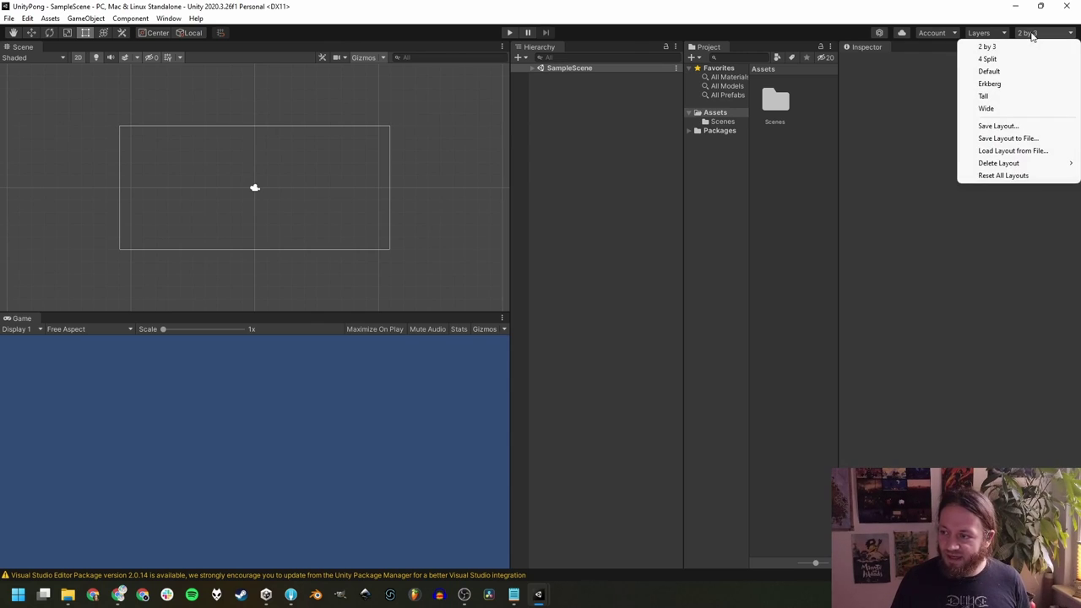
click(1005, 86)
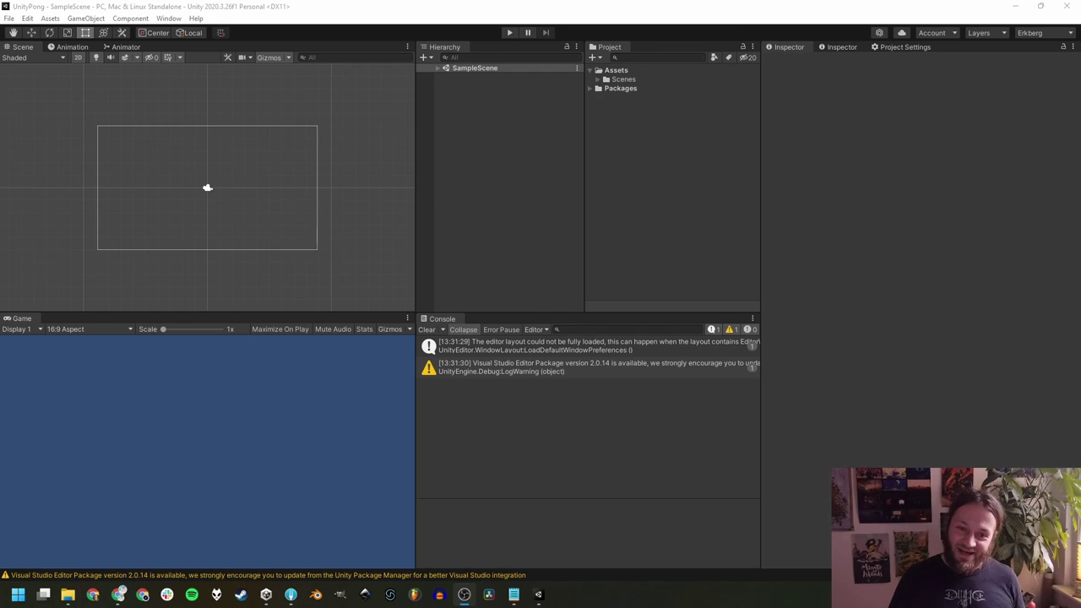
Step: Expand the scene in the Hierarchy and create new folders in Assets
click(437, 68)
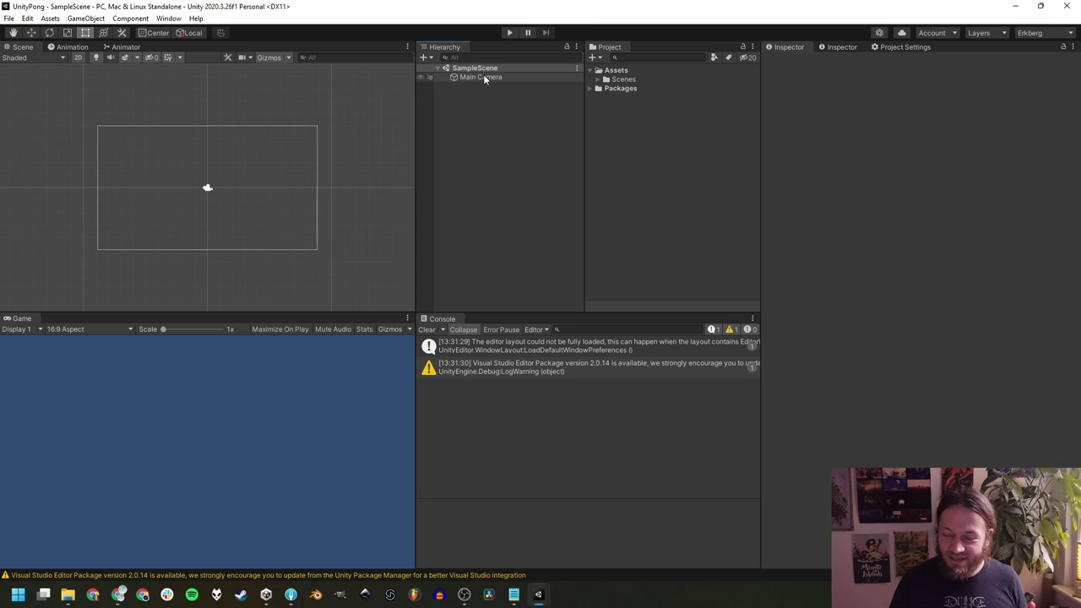
right_click(617, 70)
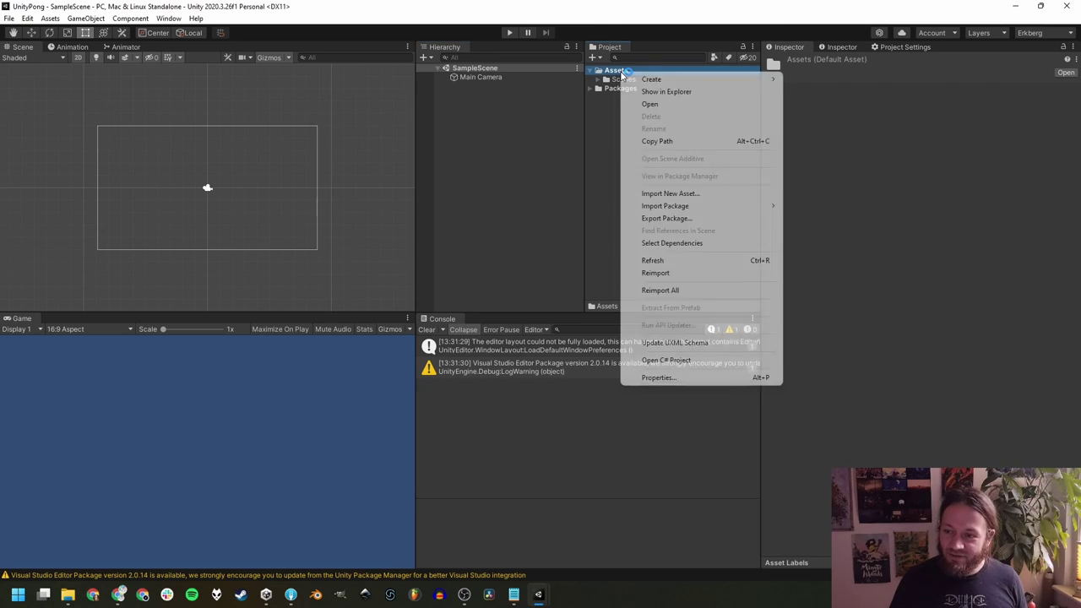
mouse_move(760, 79)
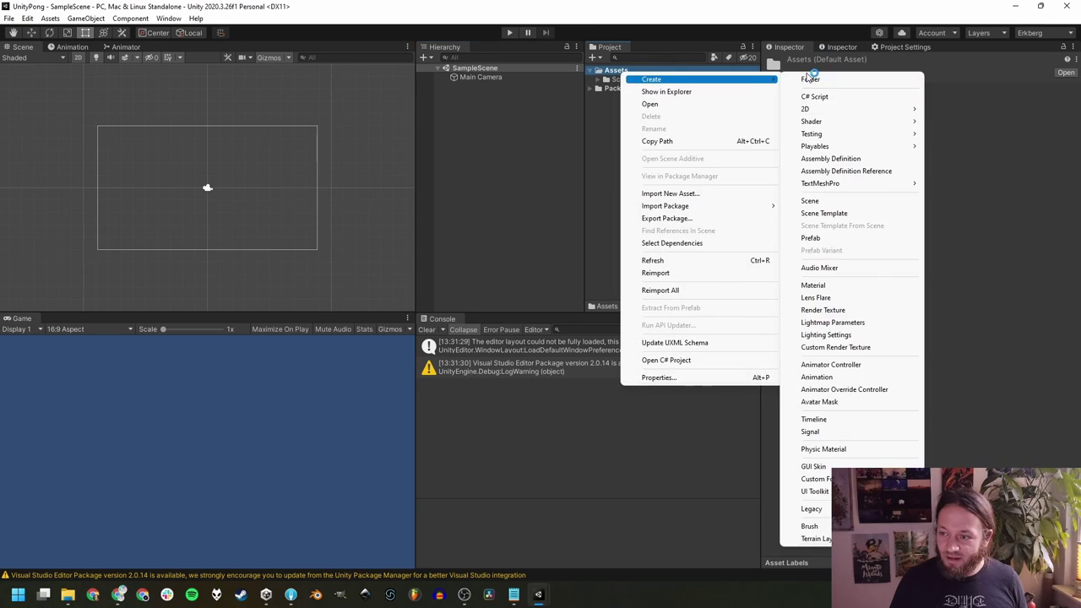
click(510, 180)
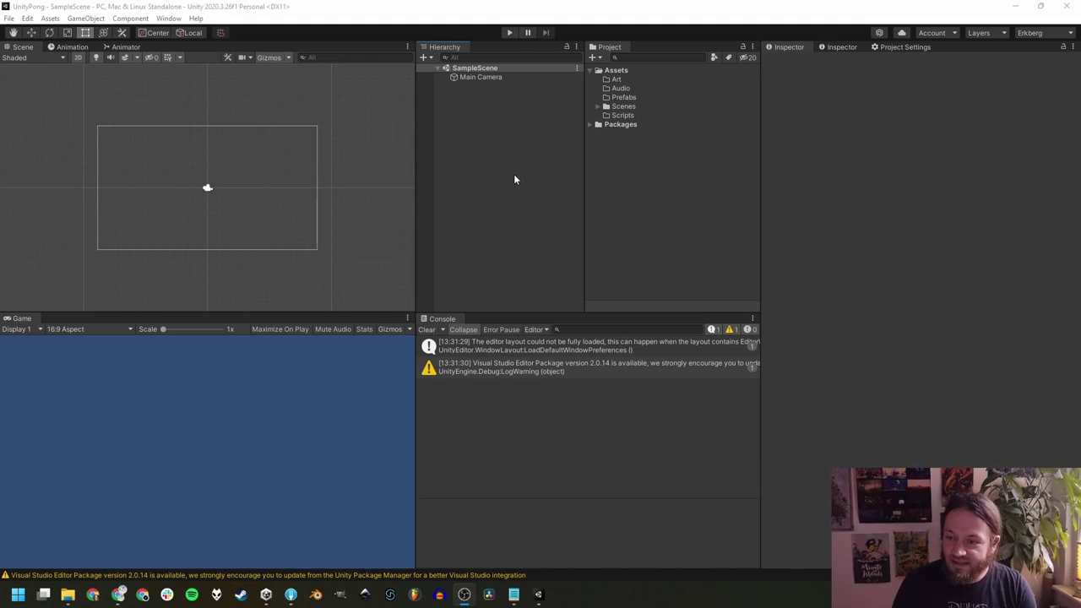
Step: Review the Art, Audio, Prefabs and Scripts folders, then expand Scenes and select SampleScene
click(617, 80)
click(634, 89)
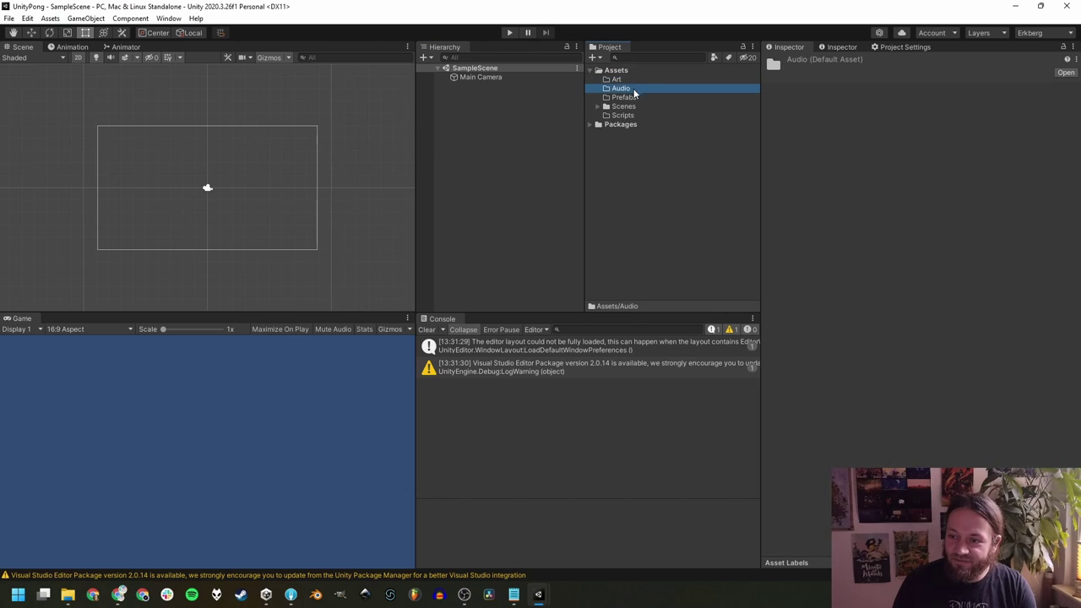
click(629, 98)
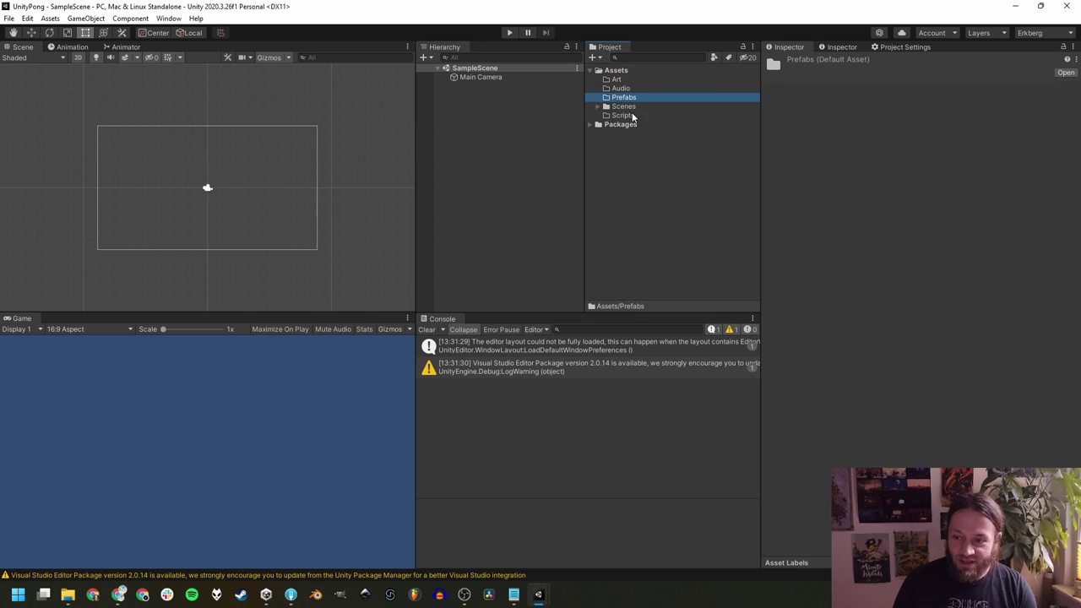
click(625, 116)
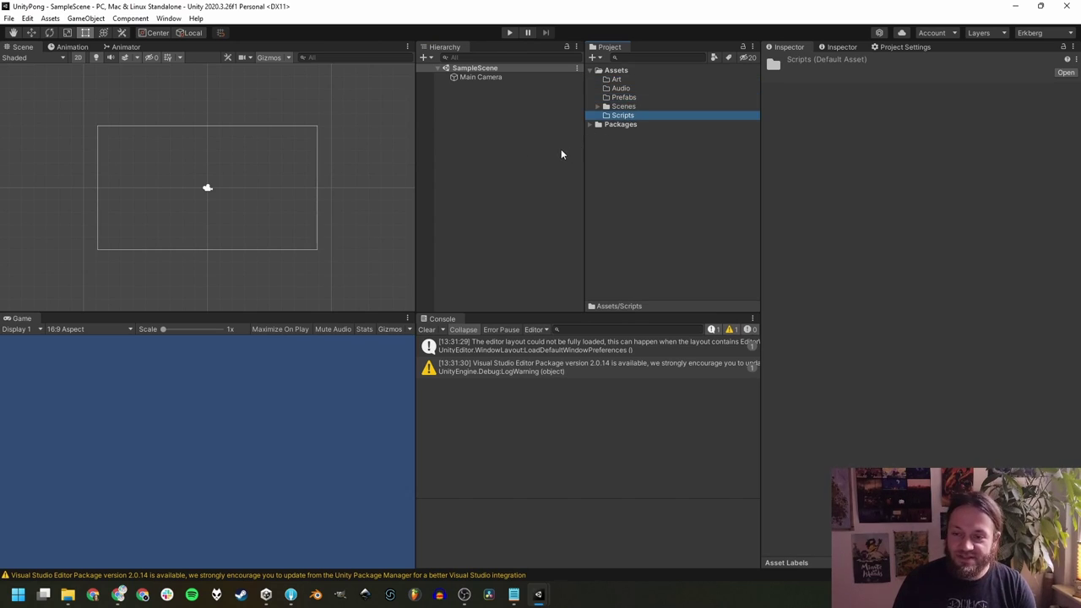
click(598, 106)
click(635, 116)
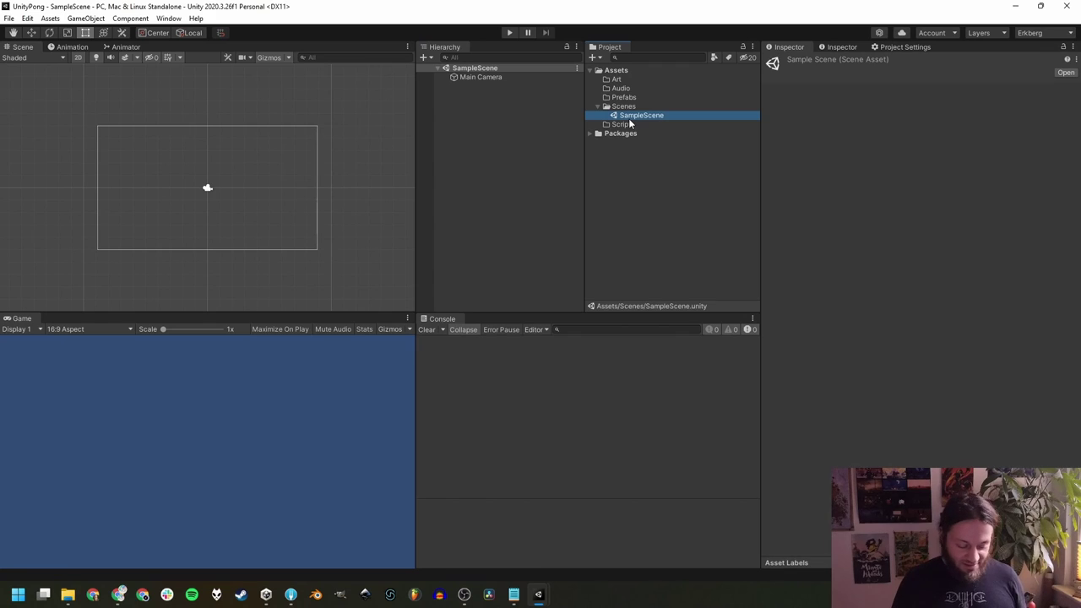
Step: Rename the SampleScene asset to Pong and reload the scene
key(F2)
text(Po)
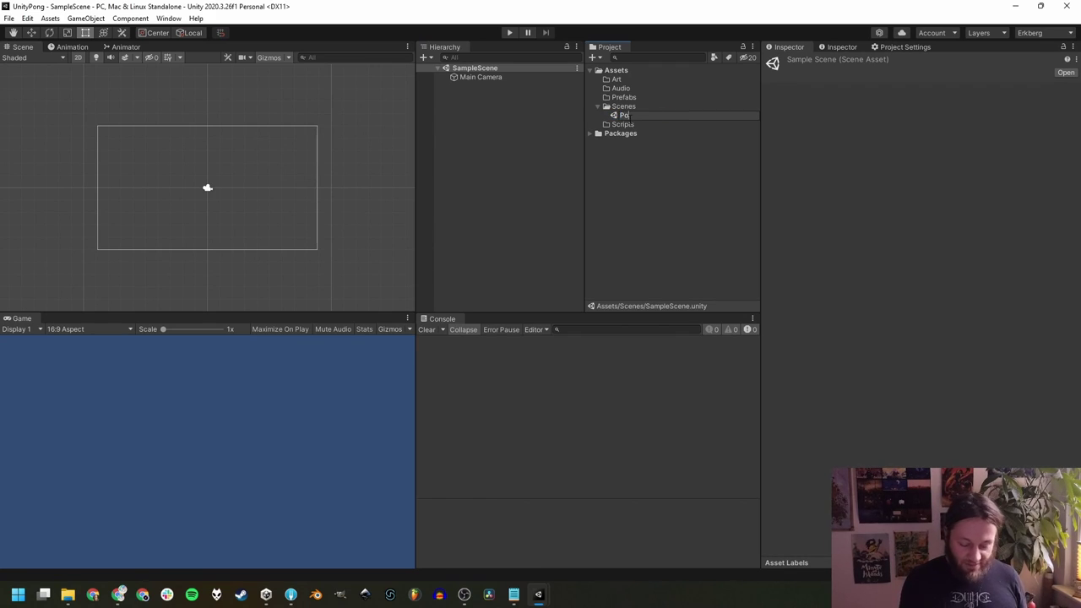
text(ng)
key(Return)
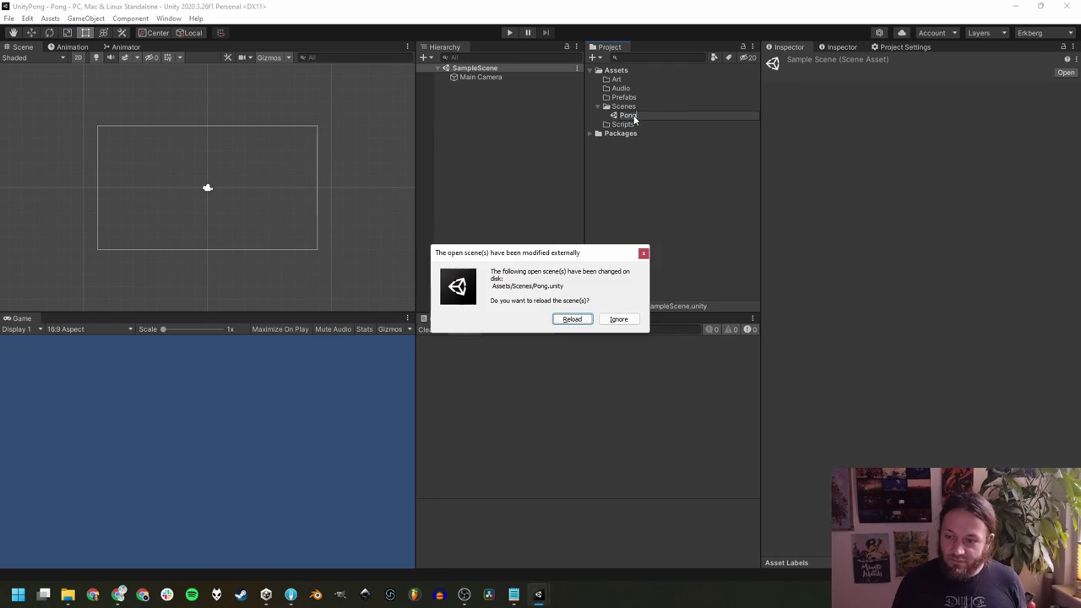
click(573, 319)
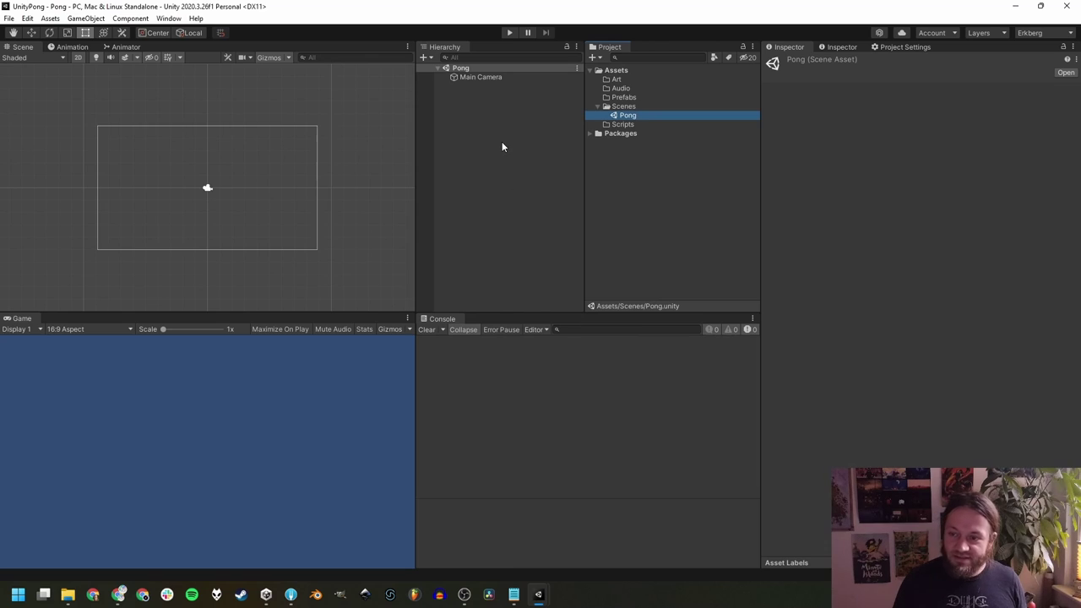
Step: Add an empty GameObject named Level to the Pong scene's Hierarchy
click(469, 114)
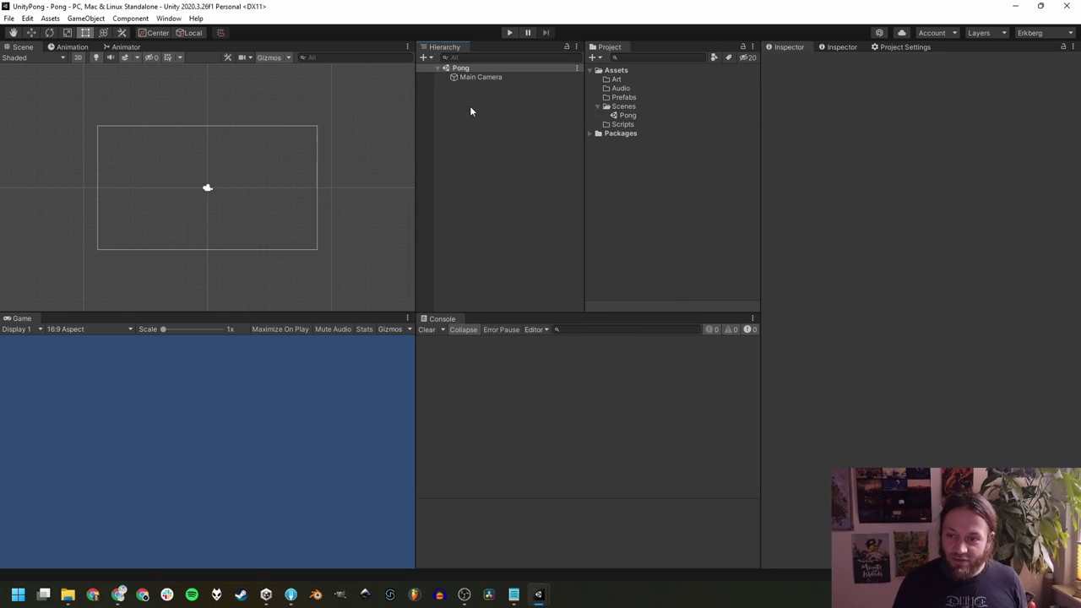
right_click(470, 105)
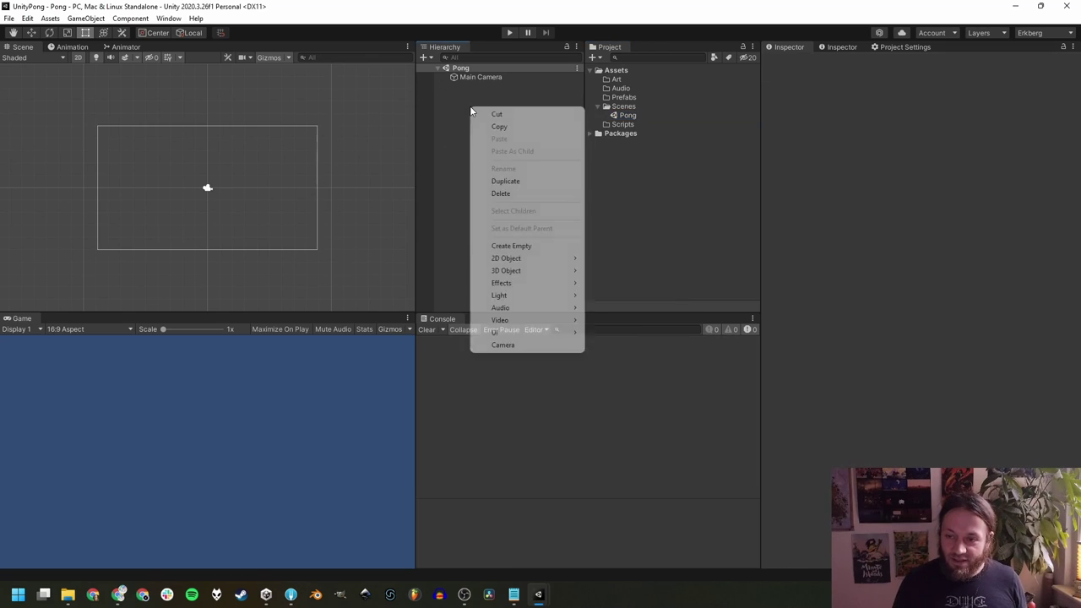
click(511, 245)
text(Level)
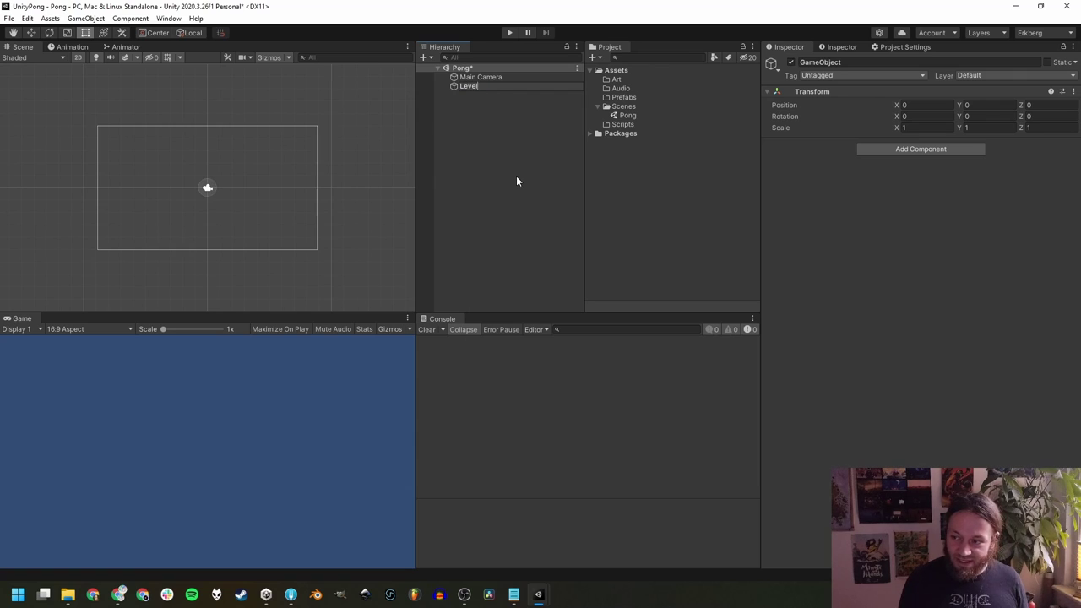
key(Return)
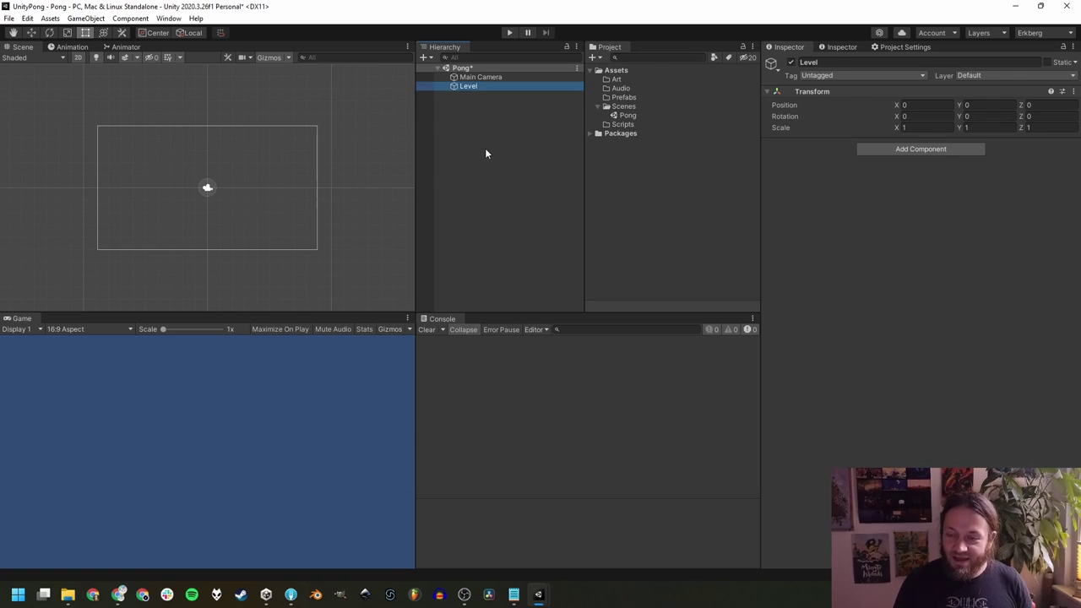
right_click(468, 87)
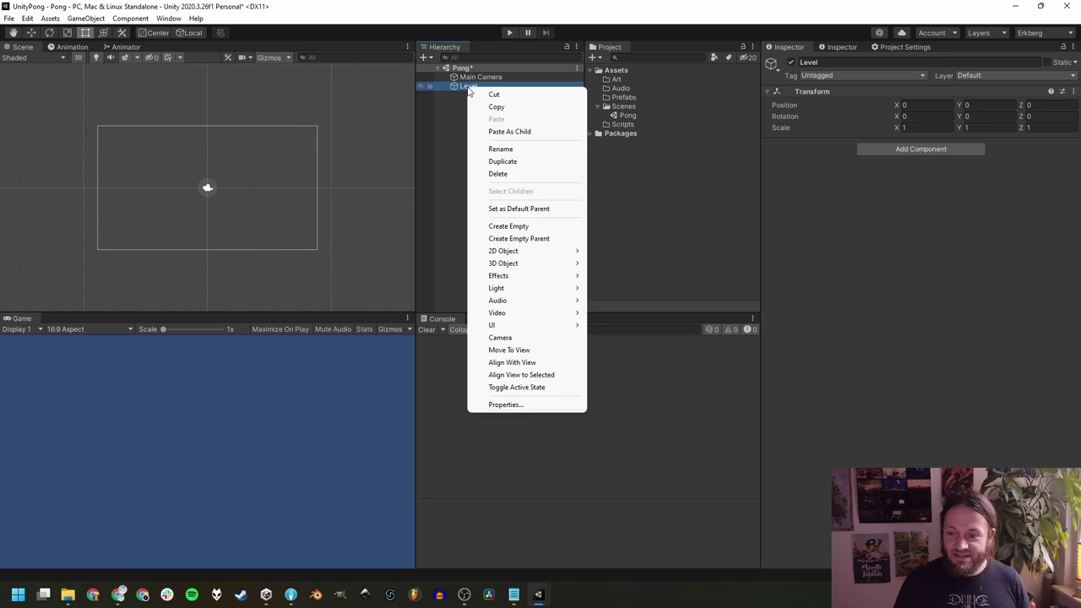
right_click(477, 87)
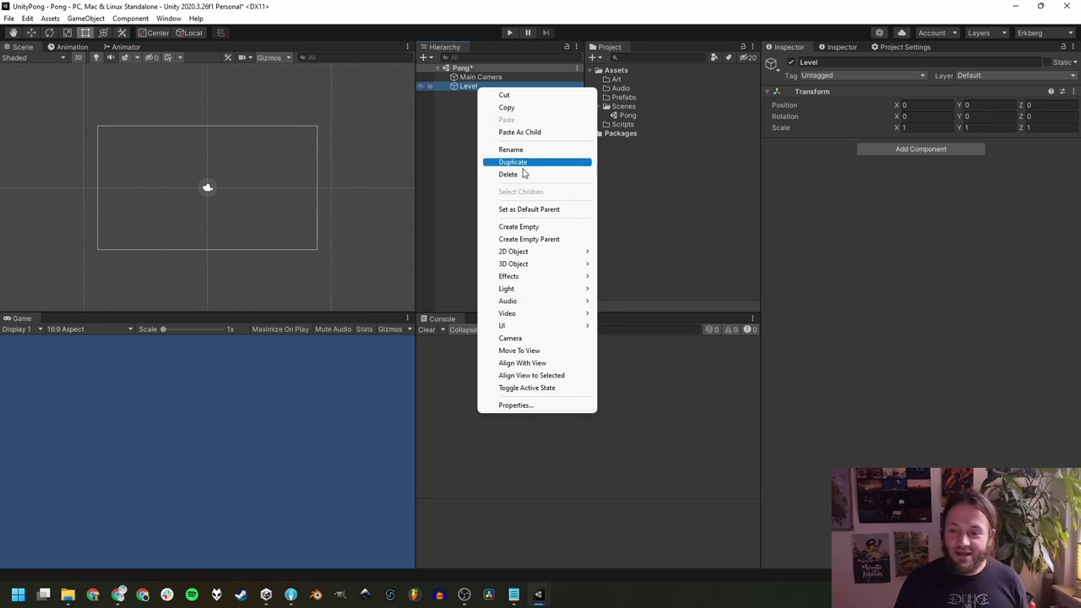
Step: Create an empty child object named Walls under Level
click(523, 227)
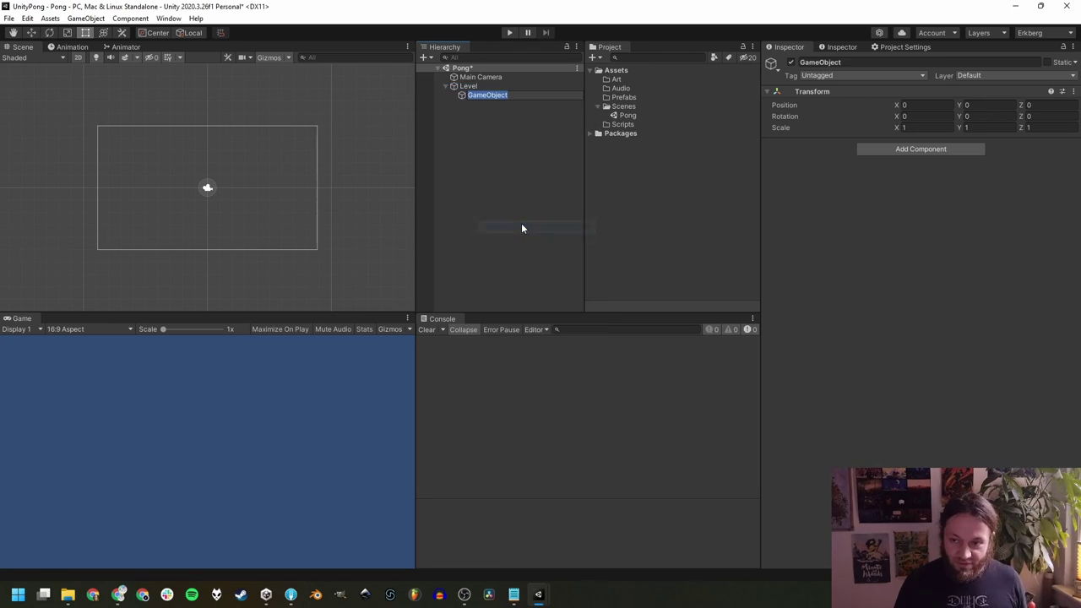
text(Walls)
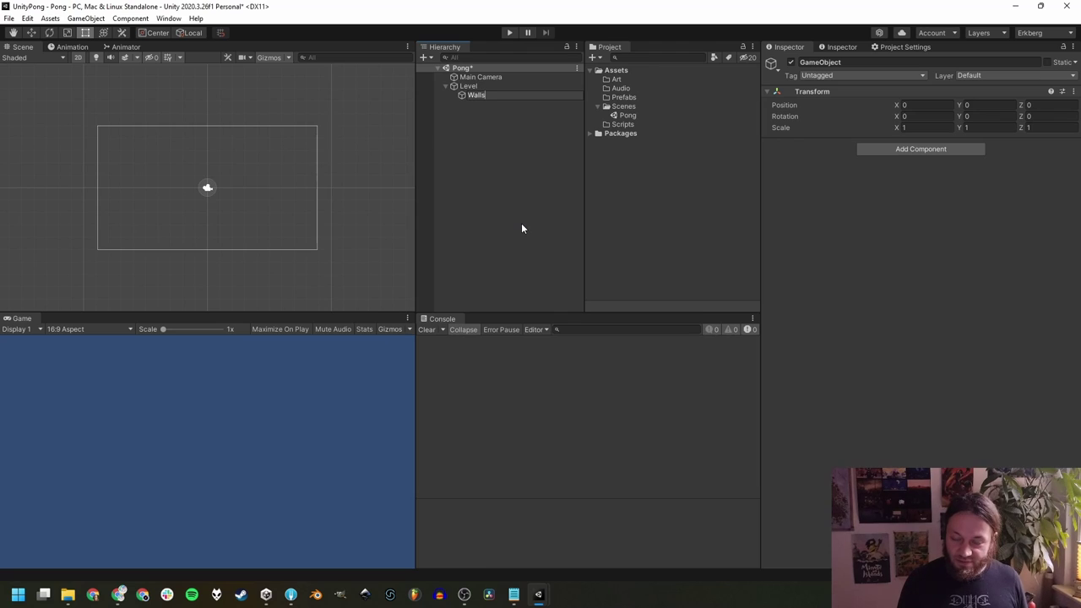
key(Return)
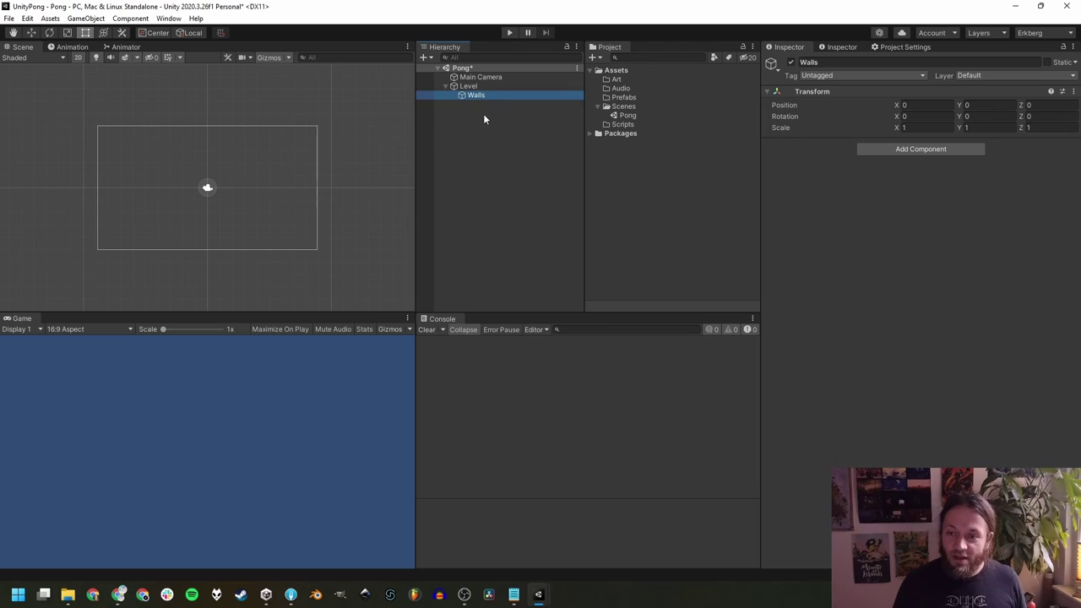
Step: Create an empty child object named Wall under Walls
right_click(469, 93)
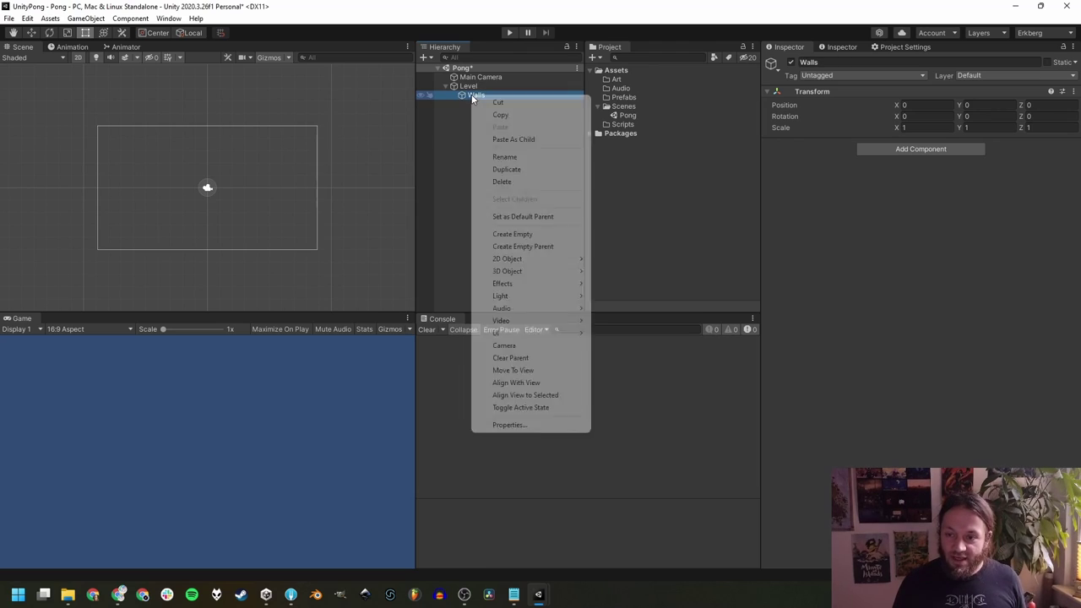
click(520, 234)
text(Wall)
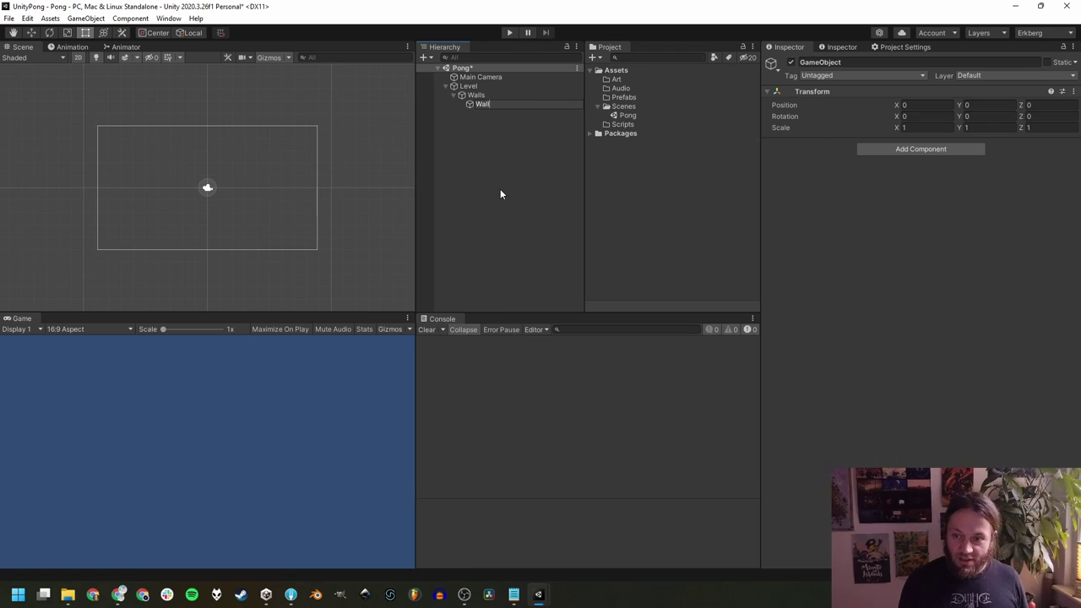
key(Return)
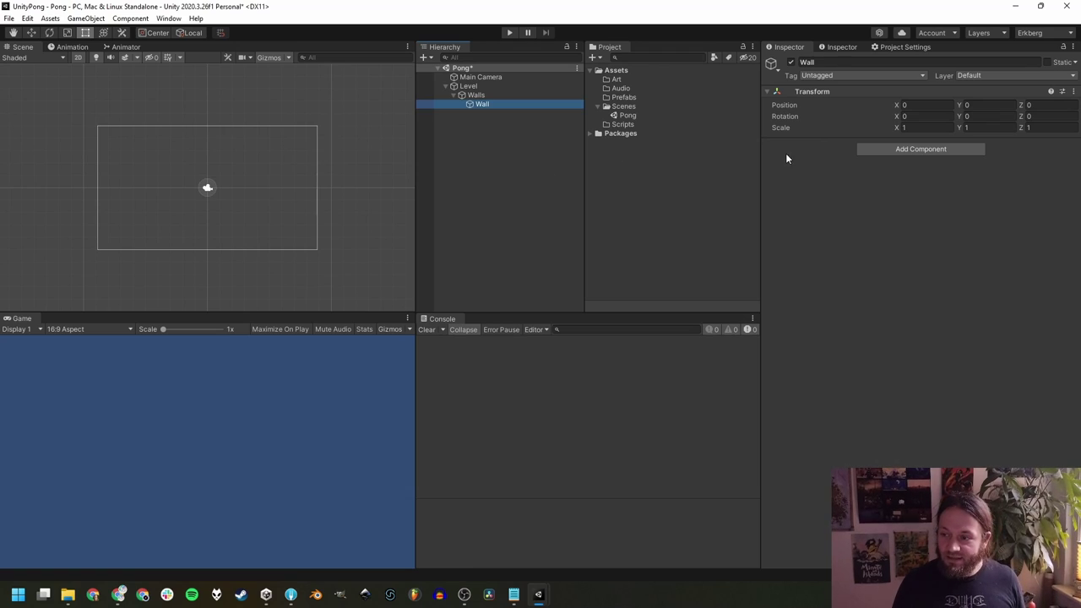
Step: Add a Sprite Renderer component to the Wall object
click(887, 150)
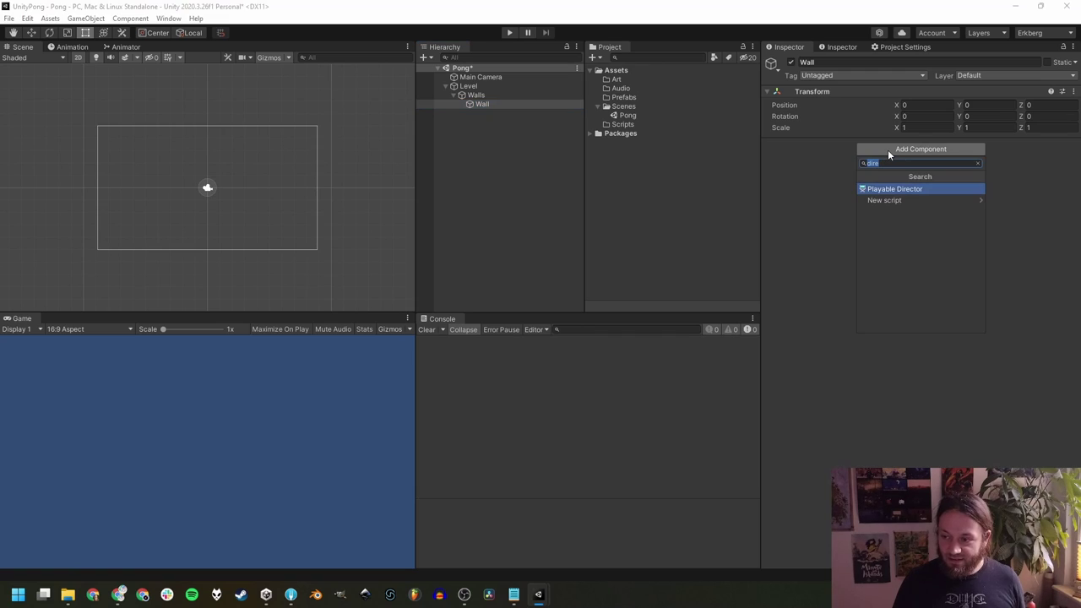
text(sprite)
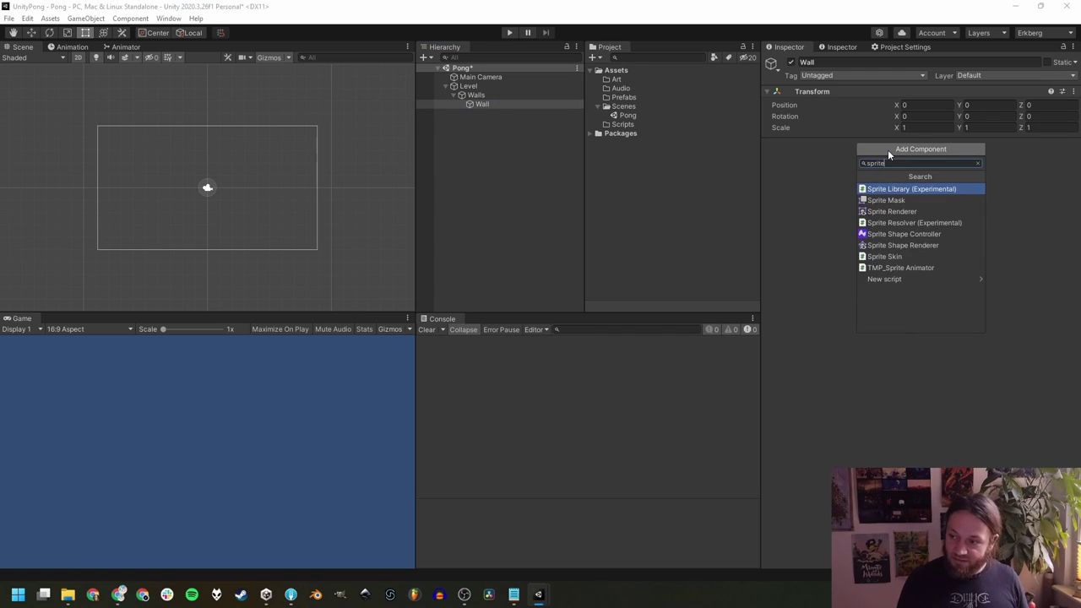
text(re)
key(Return)
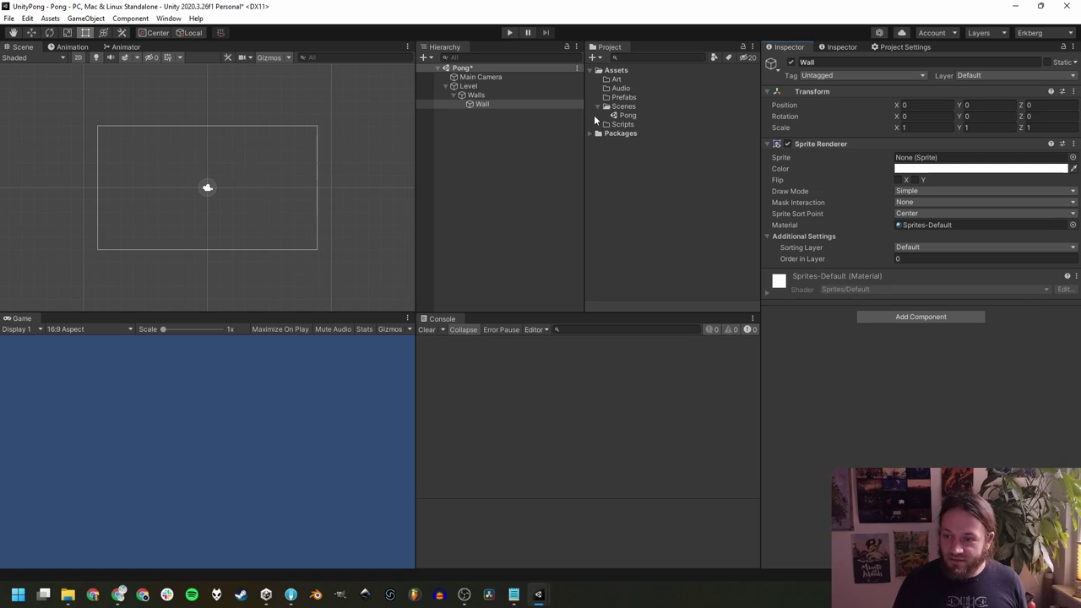
Step: Create a 2D Square sprite in the Art folder, keeping the default name Square
click(619, 79)
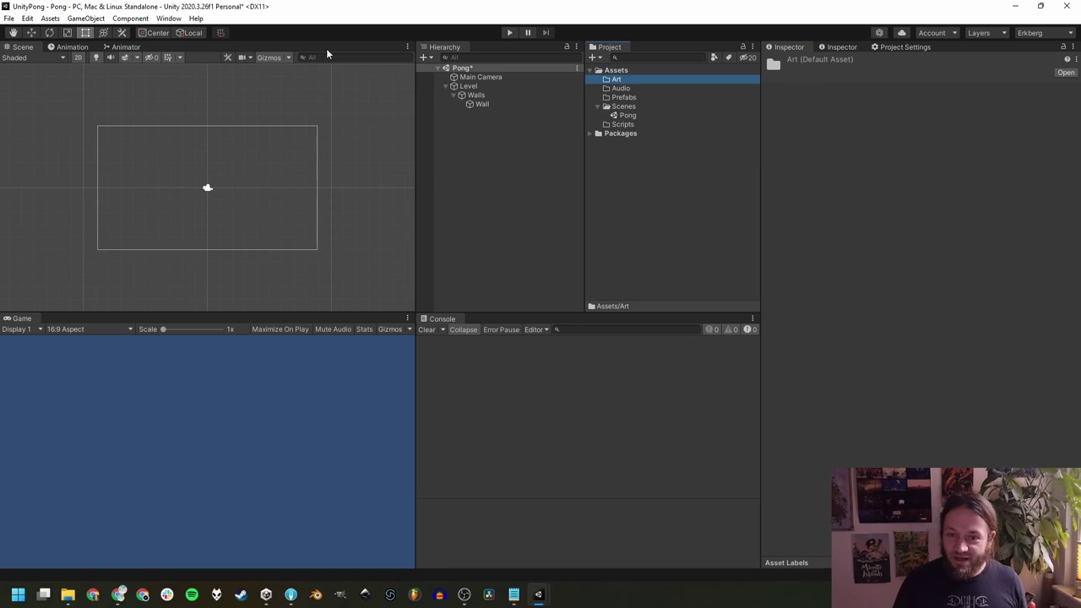
right_click(617, 81)
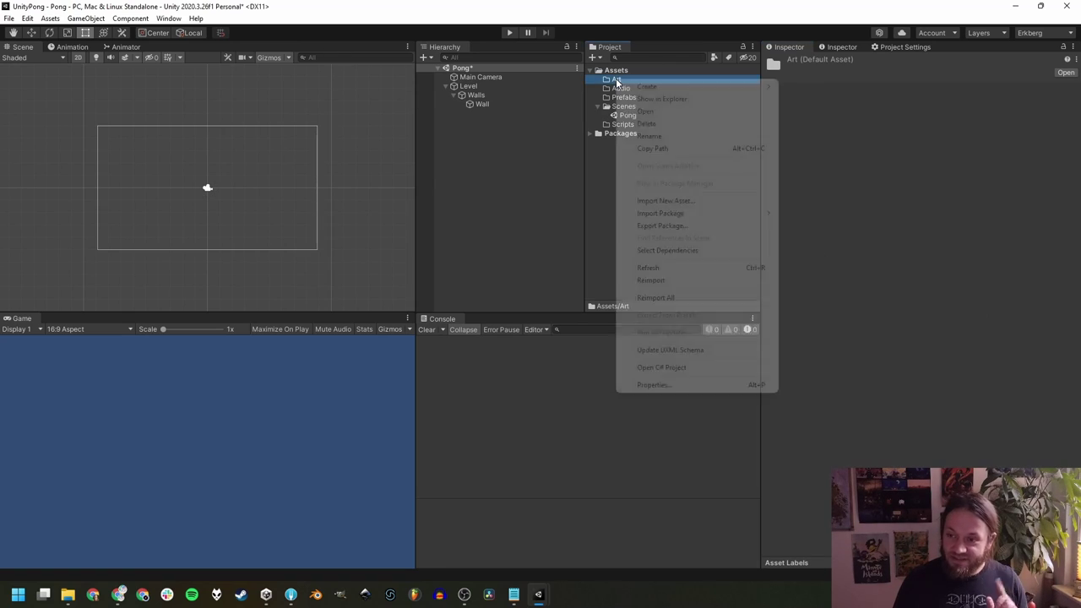
mouse_move(690, 88)
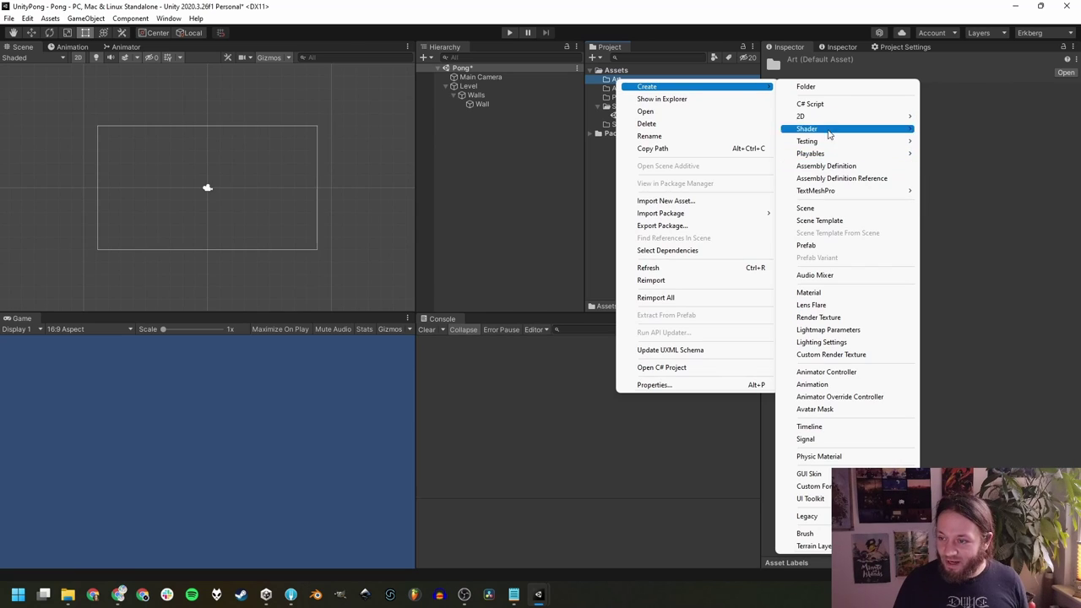
mouse_move(847, 117)
mouse_move(944, 118)
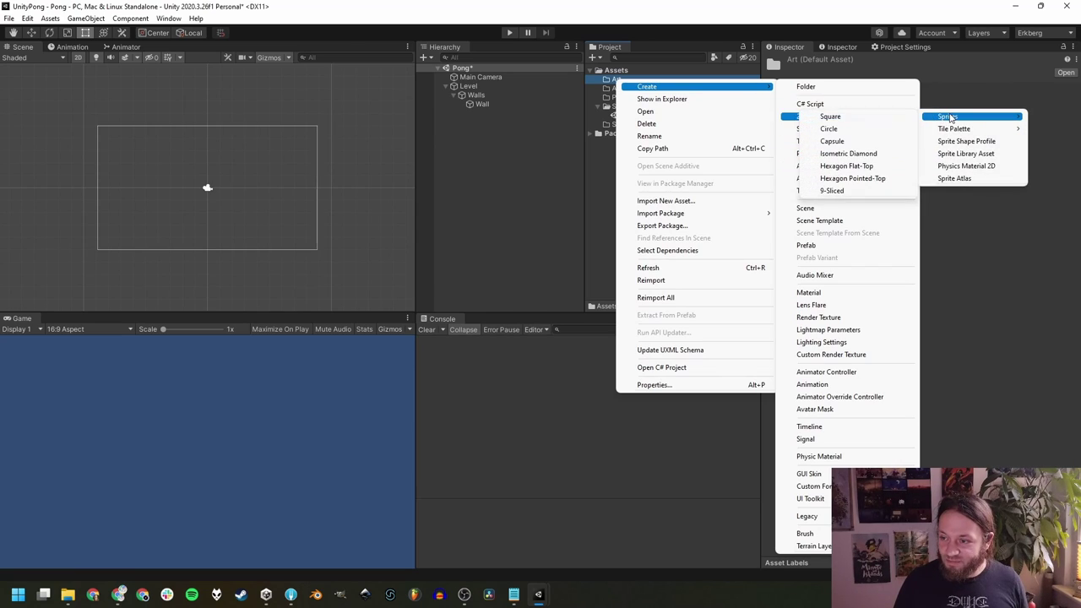
click(856, 116)
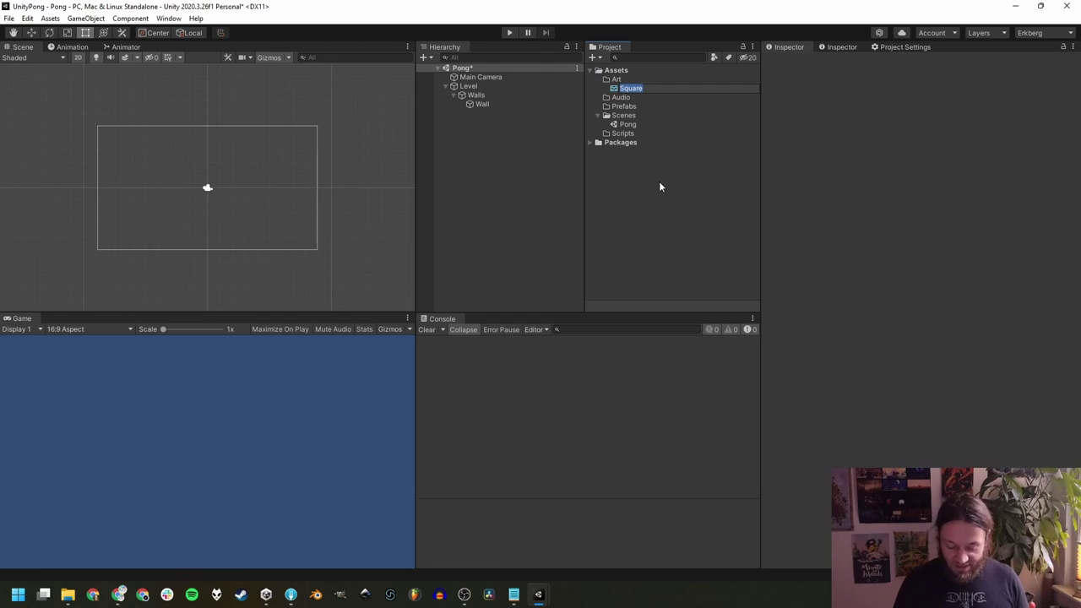
click(659, 184)
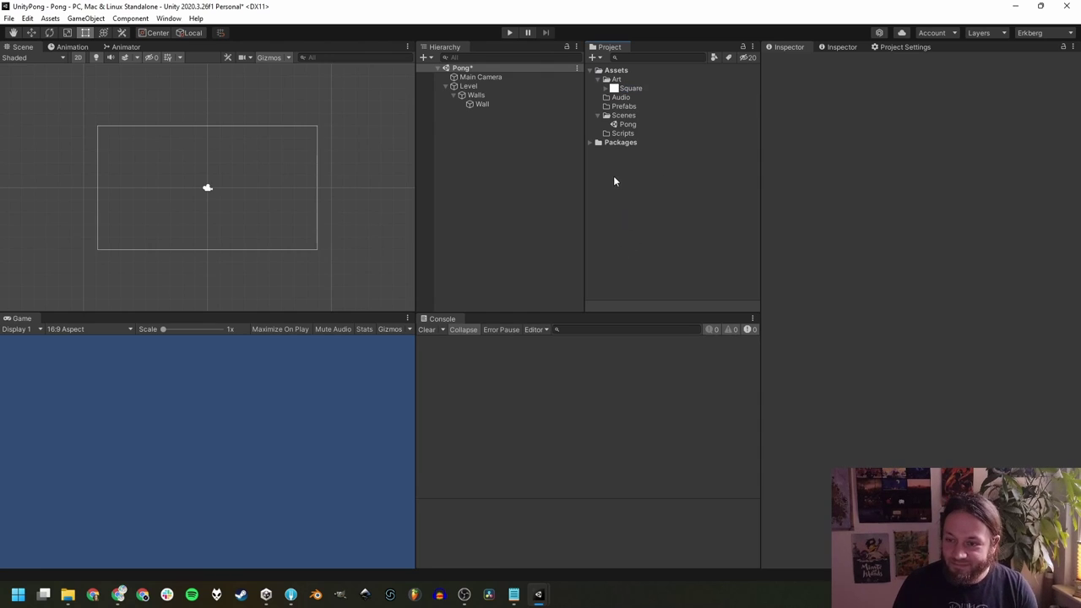
click(481, 104)
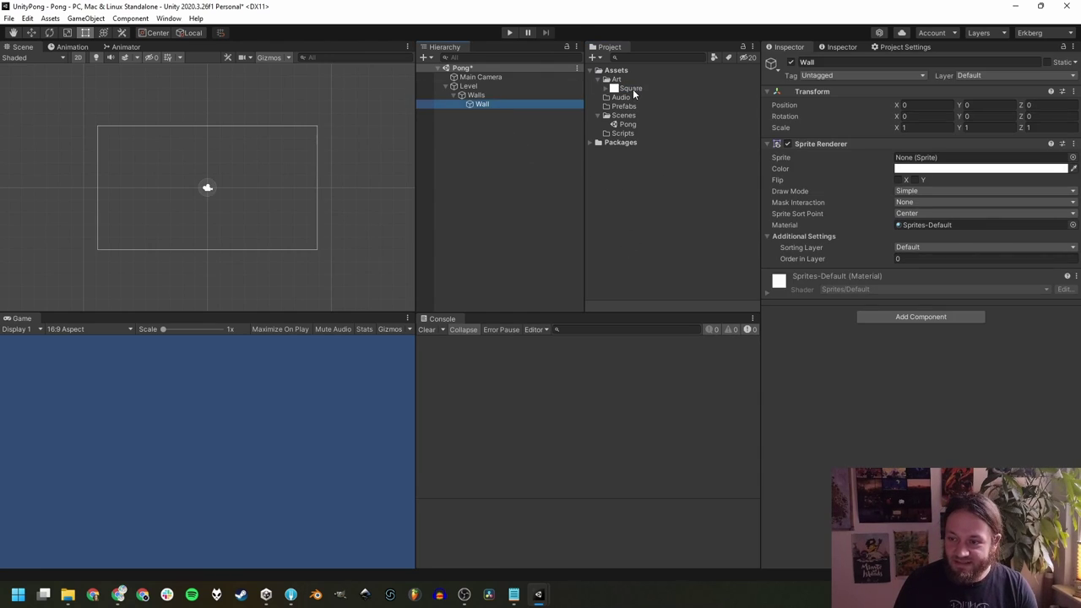
Step: Assign the Square sprite to Wall, then set Position Y to 5 and Scale X to 20
drag(633, 89, 925, 160)
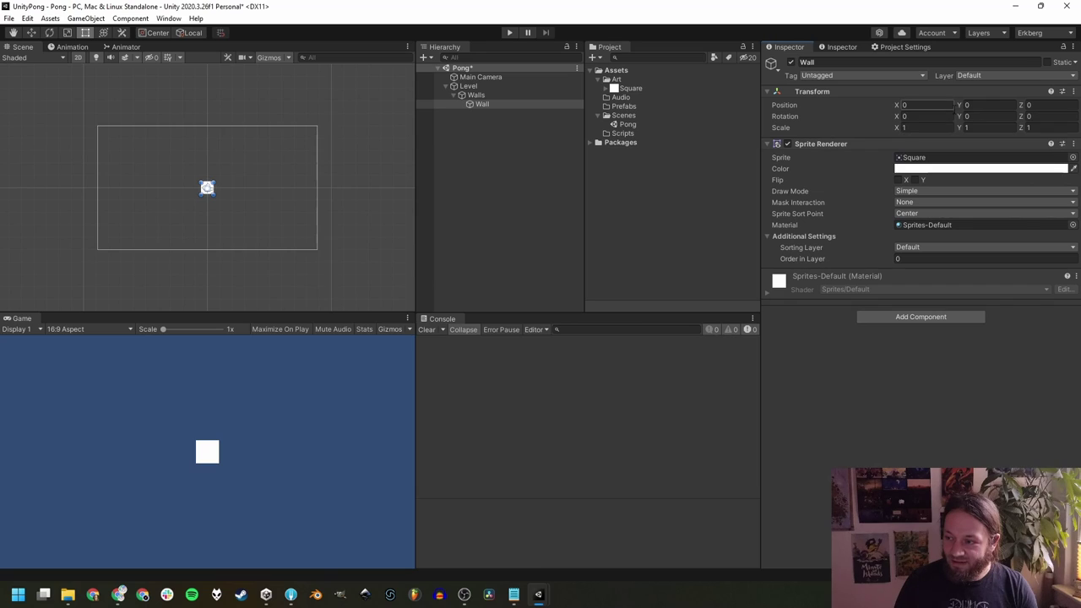
drag(961, 104, 1055, 93)
click(993, 105)
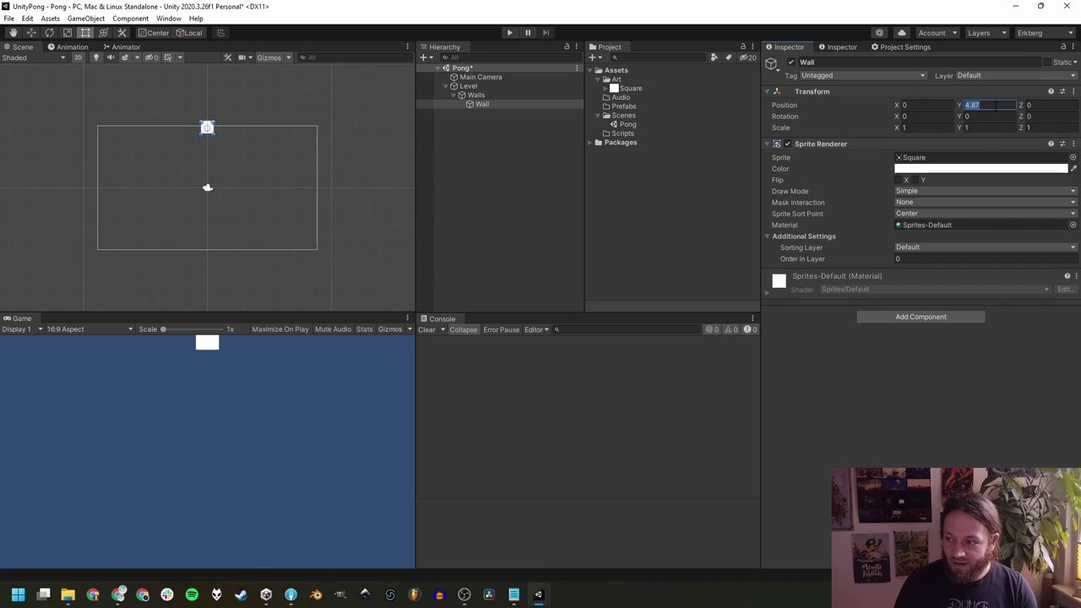
text(5)
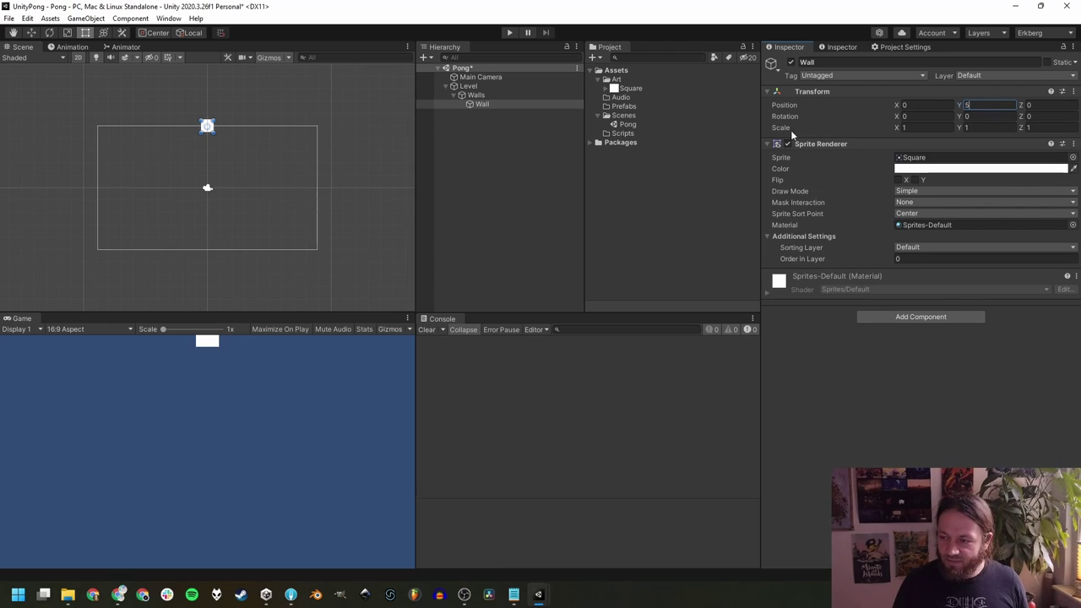
click(909, 127)
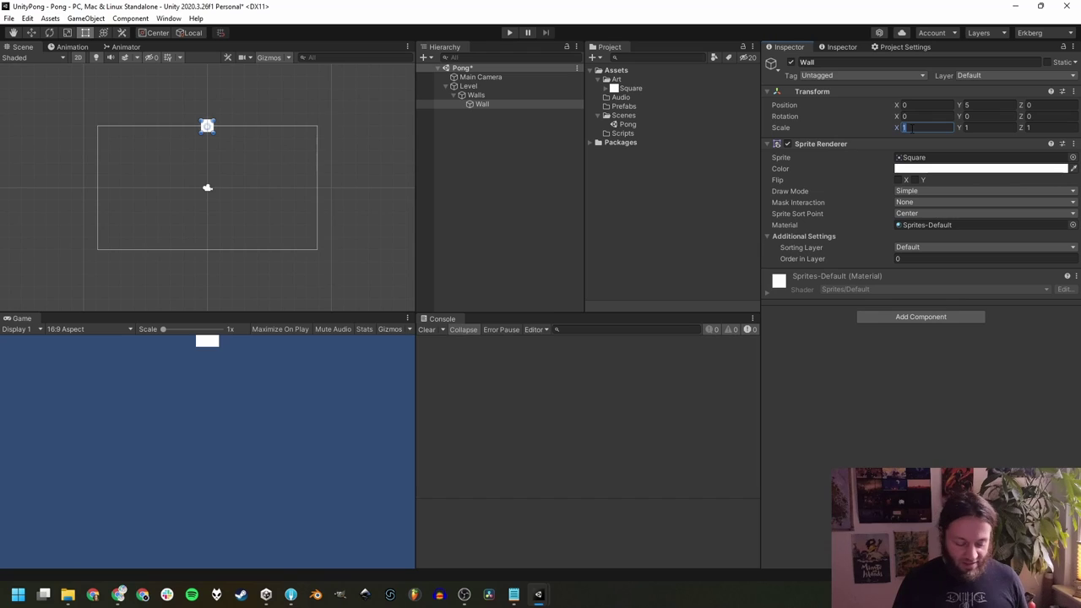
text(20)
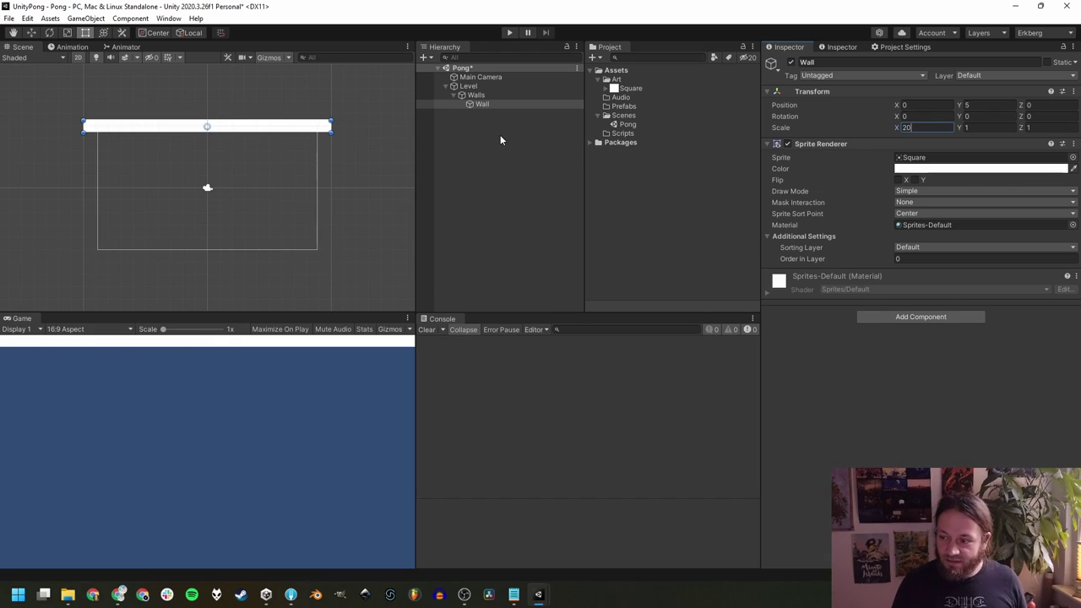
click(539, 165)
click(493, 103)
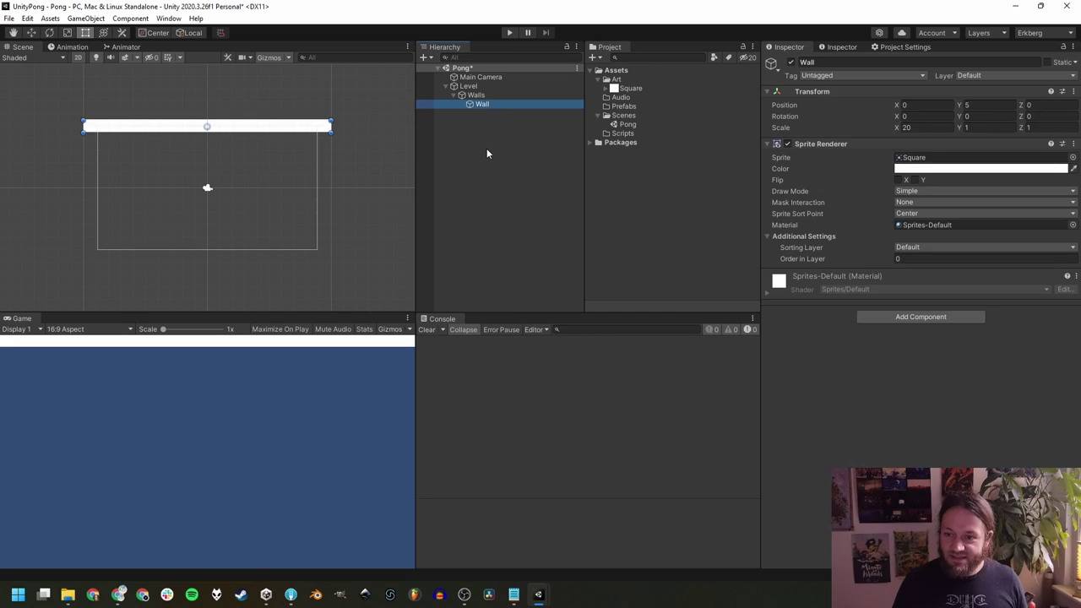
Step: Rename the Wall object to NorthWall
key(F2)
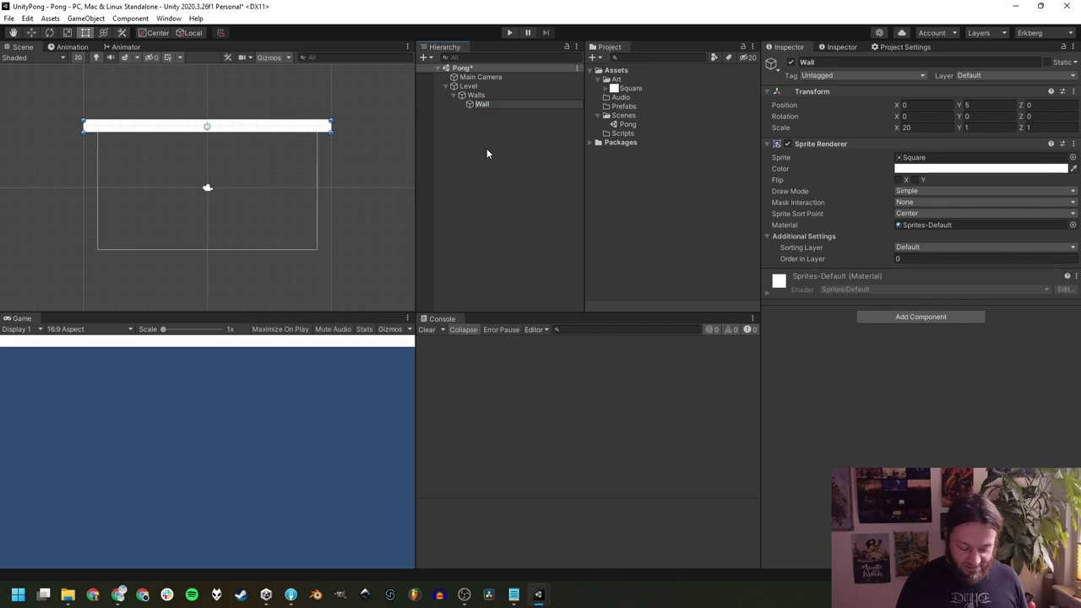
text(NorthWall)
key(Return)
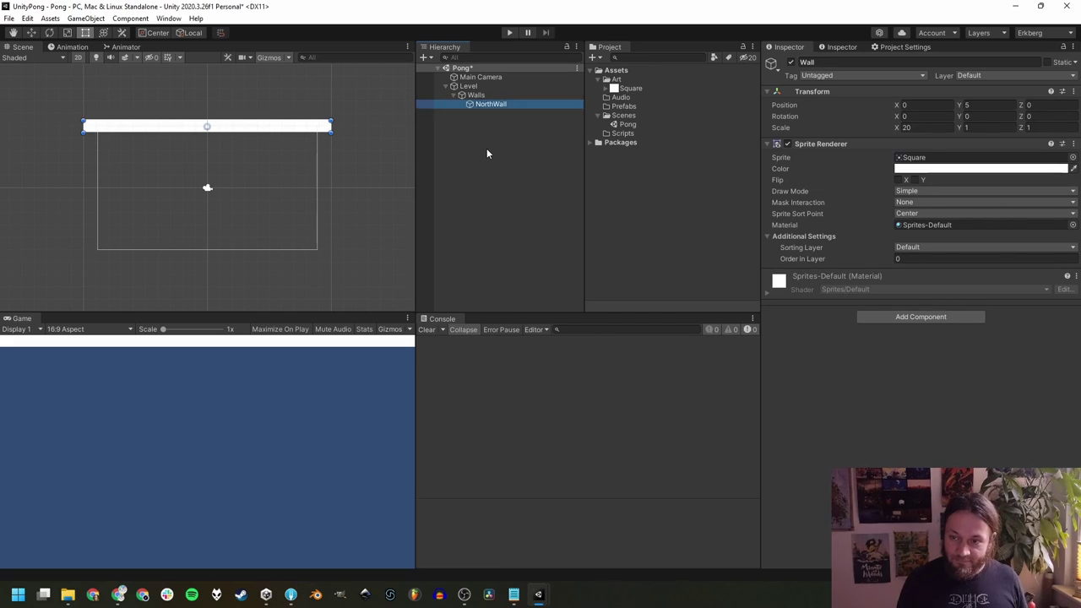
Step: Add a Box Collider 2D component to NorthWall via the 'boxco' search
click(910, 318)
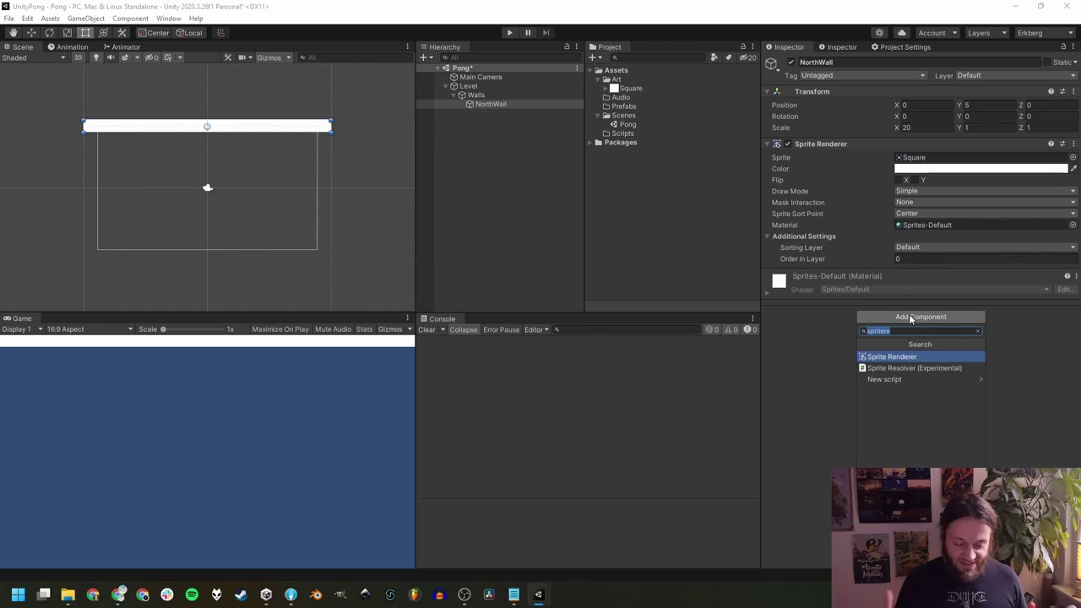
text(boxco)
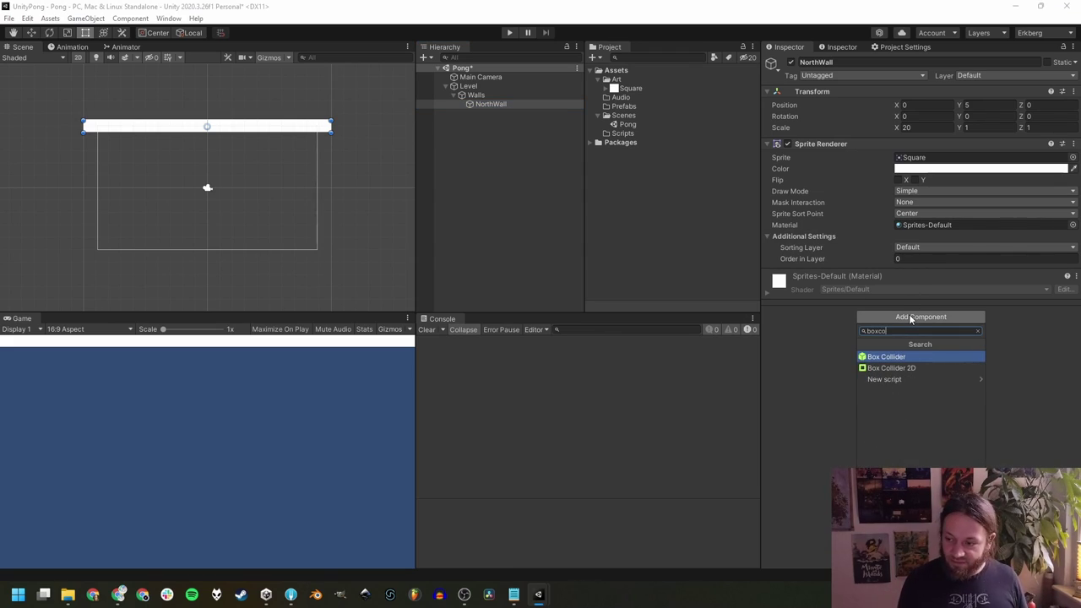
key(Down)
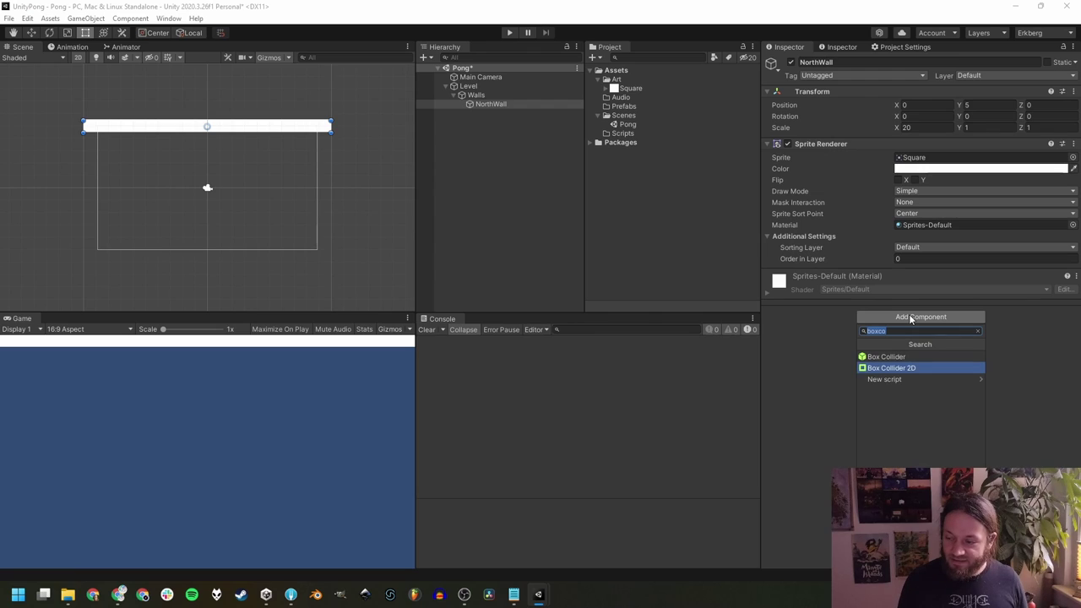
key(Return)
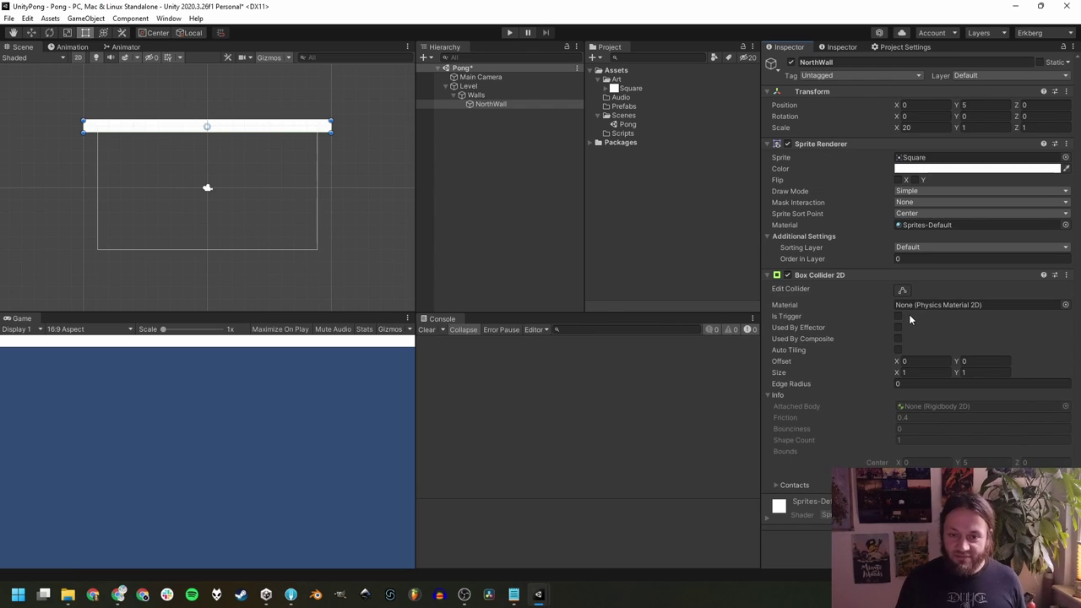
scroll(317, 118, up, 6)
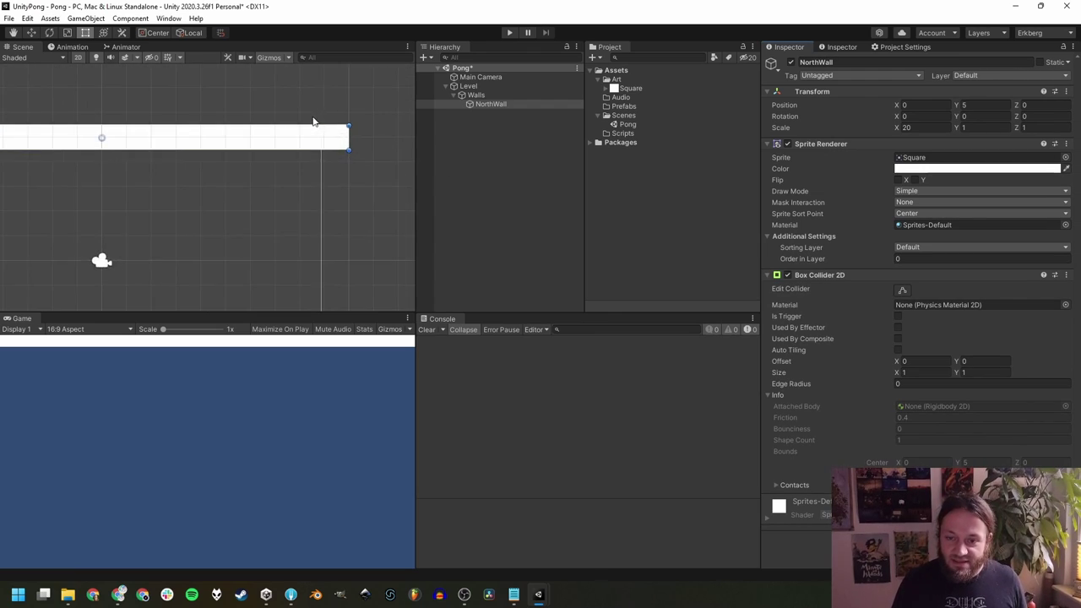
middle_drag(338, 150, 236, 188)
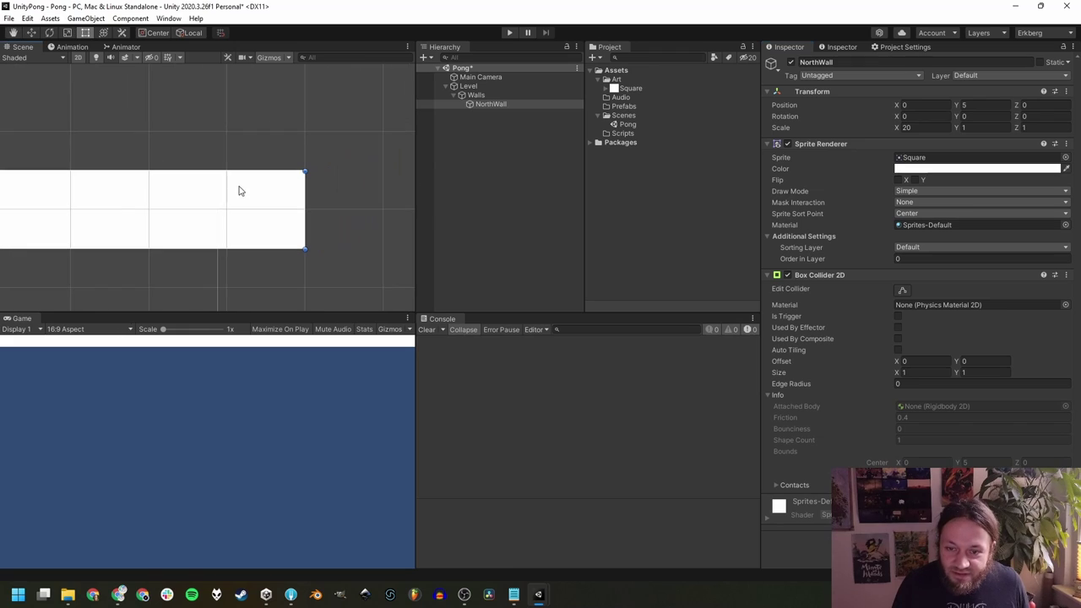
scroll(290, 181, up, 4)
scroll(289, 183, down, 6)
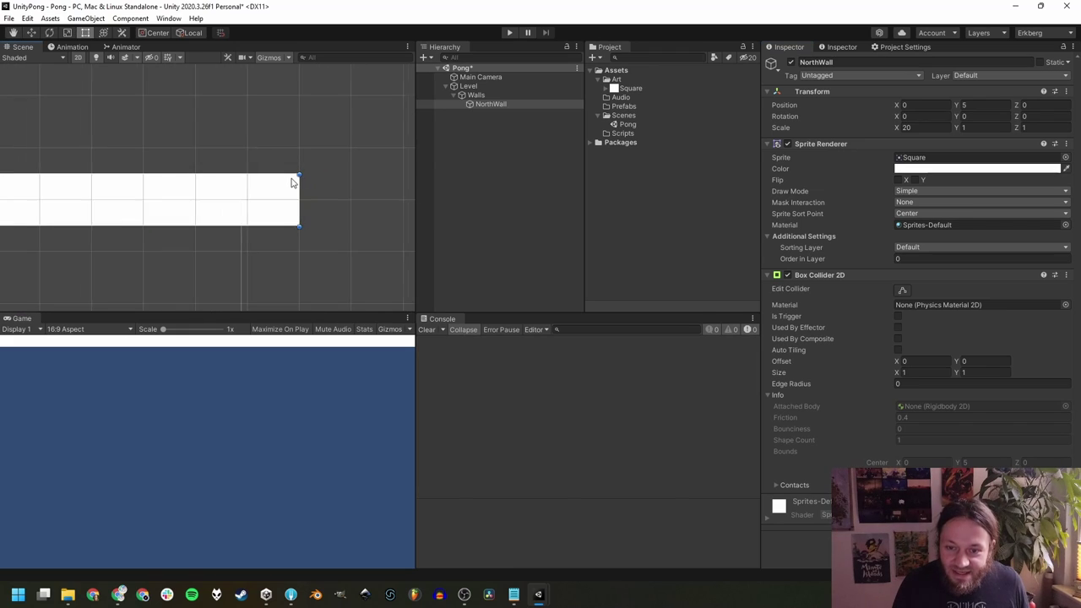
click(788, 144)
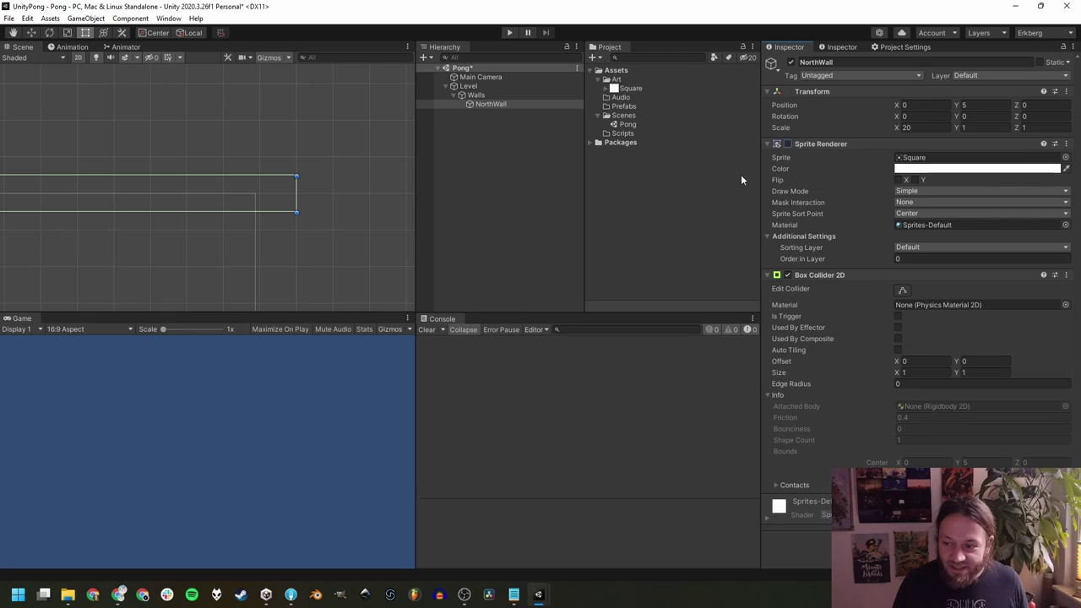
click(787, 276)
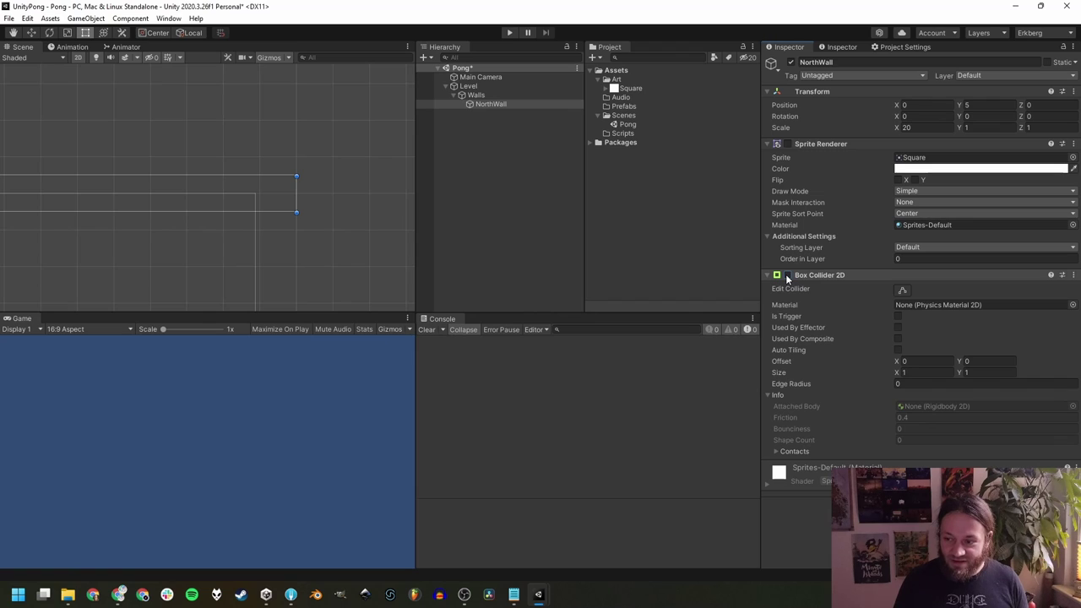
click(787, 275)
click(787, 144)
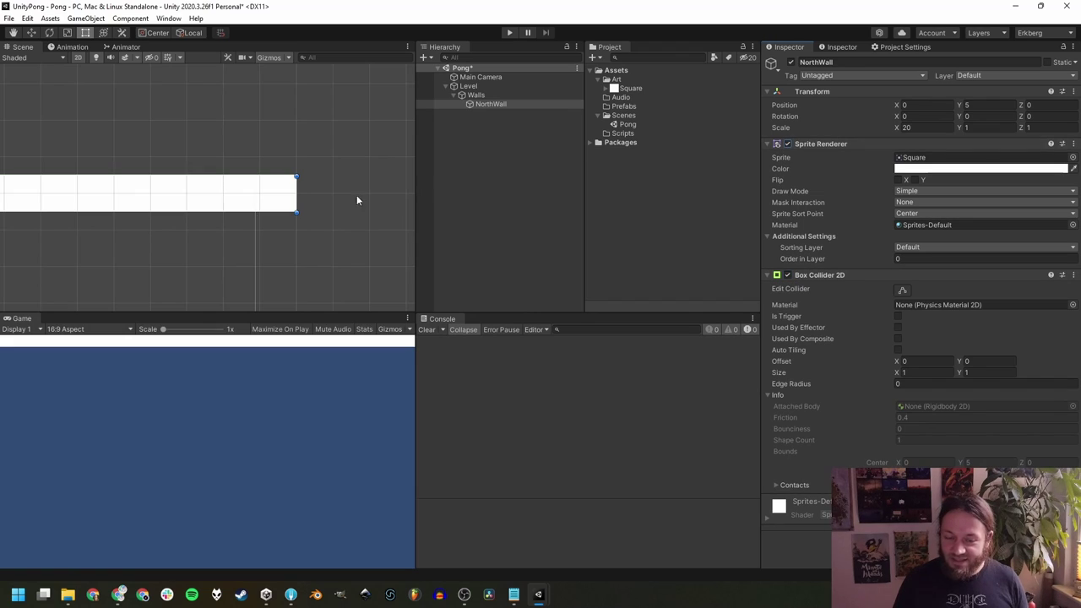